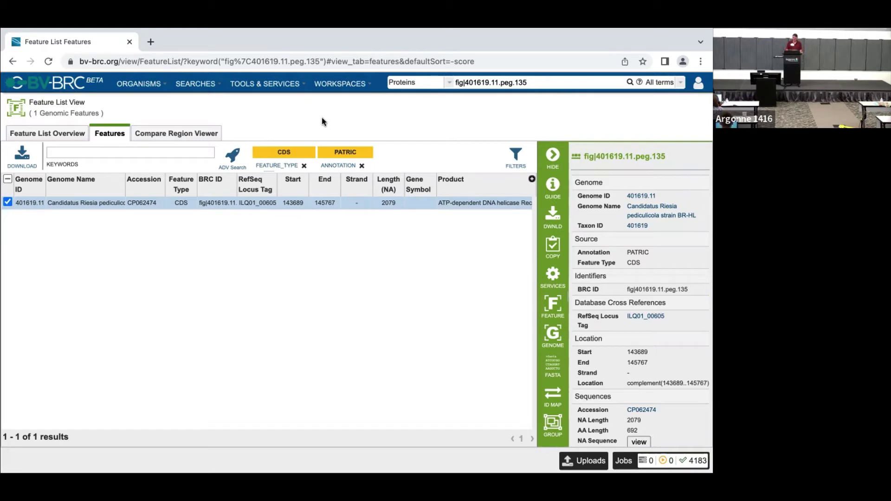
Go from the Workspaces menu to BV-BRC Workshop and open its Primer Design folder
{"action": "left_click", "coordinate": [341, 86]}
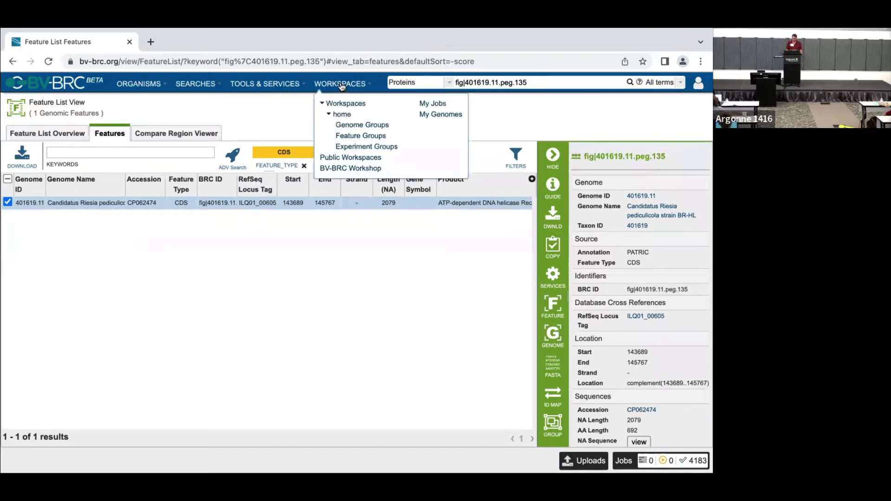
{"action": "left_click", "coordinate": [345, 171]}
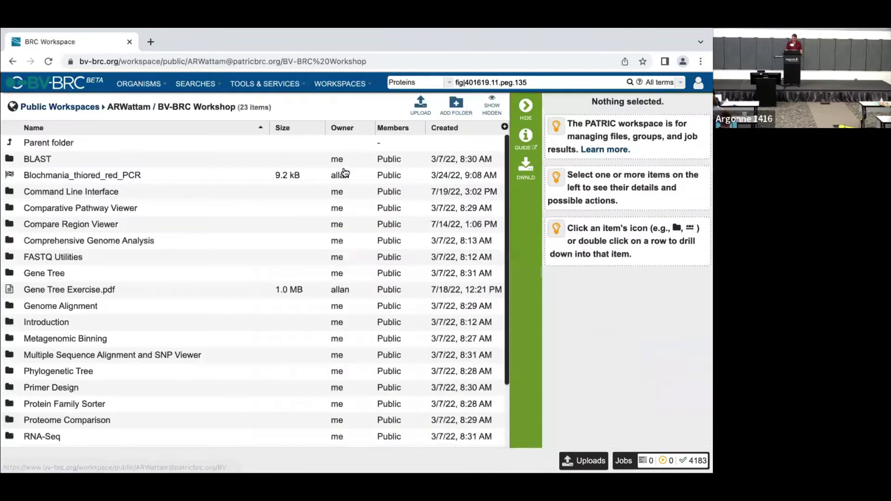
{"action": "left_click", "coordinate": [9, 388]}
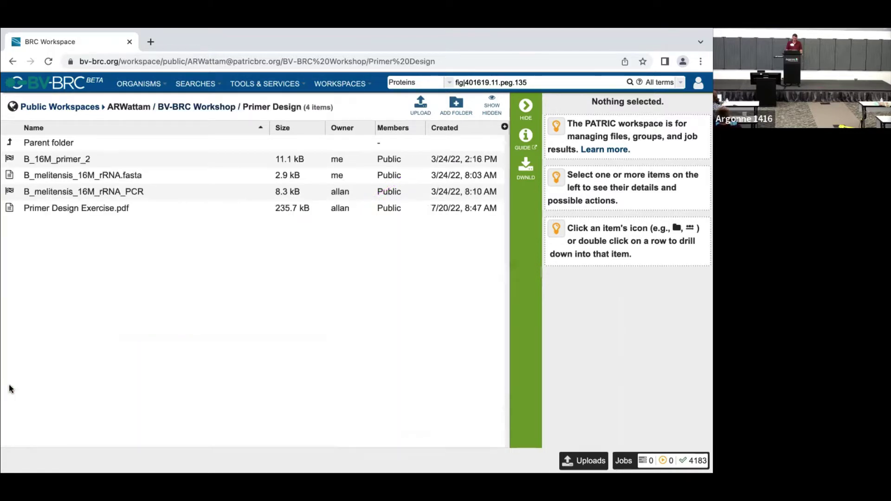
Download and read Primer Design Exercise.pdf, then return to its BRC Workspace page
{"action": "left_click", "coordinate": [10, 210]}
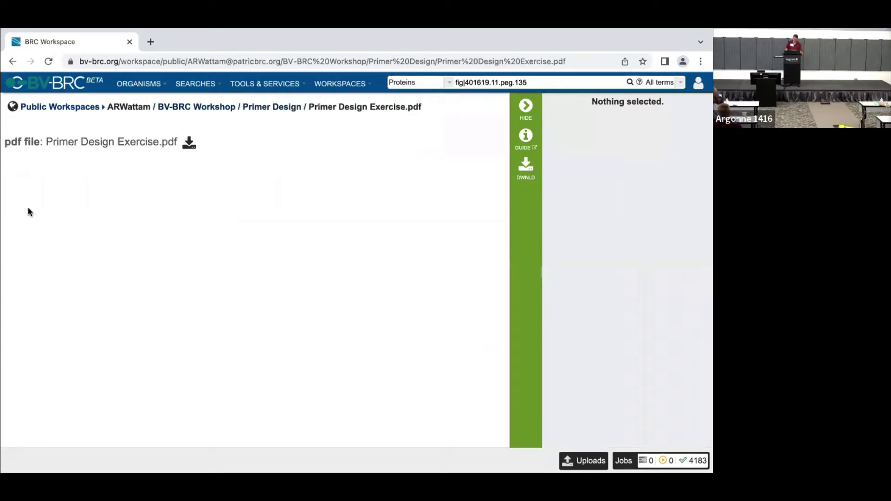
{"action": "left_click", "coordinate": [189, 142]}
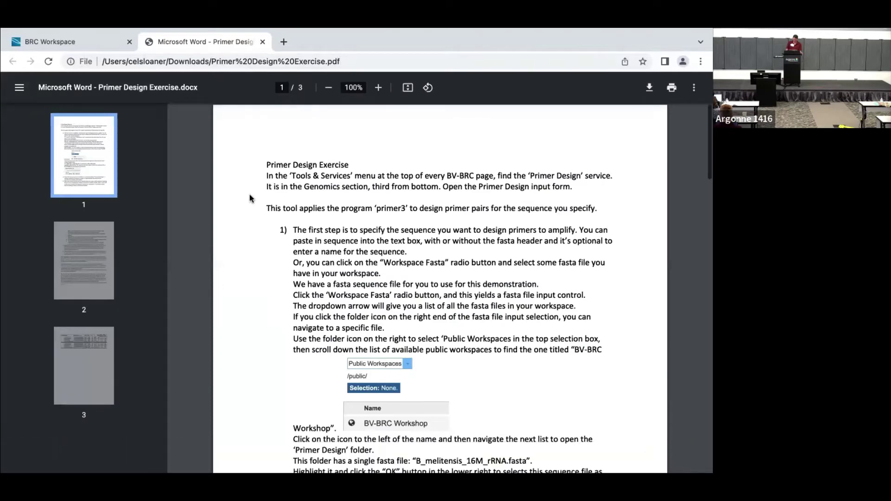
{"action": "scroll", "coordinate": [249, 195], "scroll_direction": "down", "scroll_amount": 5}
{"action": "scroll", "coordinate": [250, 198], "scroll_direction": "down", "scroll_amount": 8}
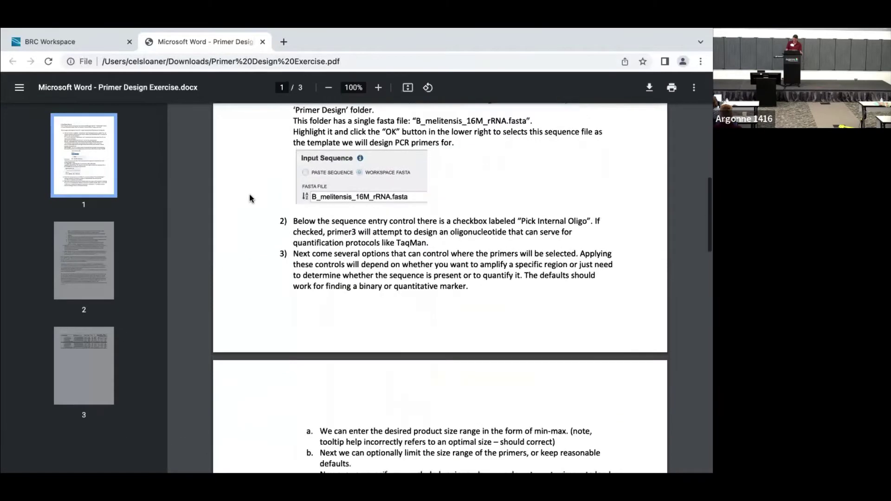
{"action": "scroll", "coordinate": [249, 195], "scroll_direction": "up", "scroll_amount": 13}
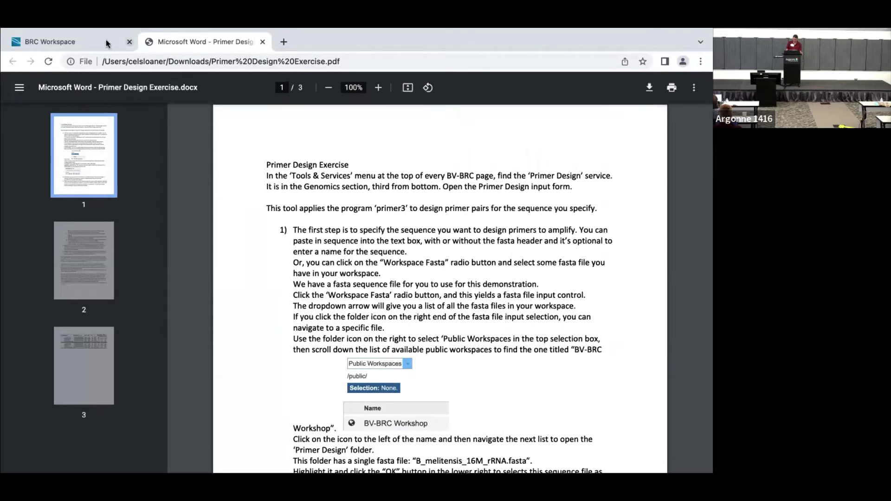
{"action": "left_click", "coordinate": [73, 42]}
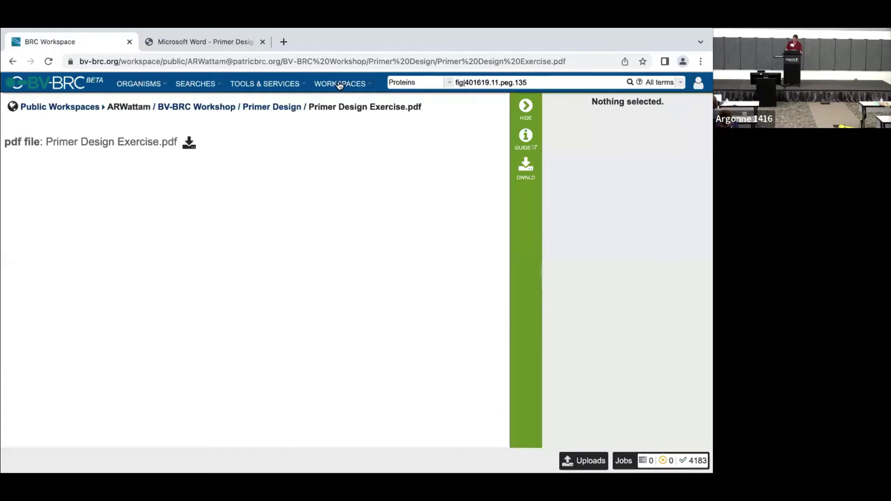
Launch the Primer Design service from Tools & Services under Genomics
{"action": "left_click", "coordinate": [267, 84]}
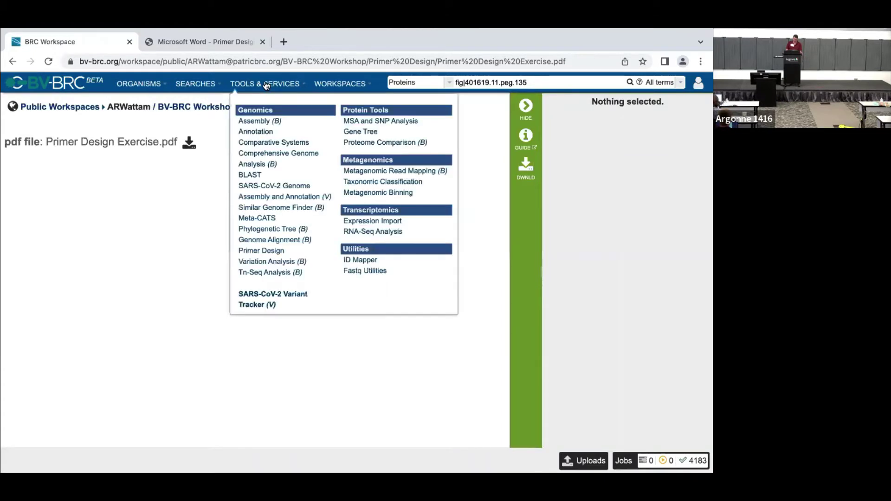
{"action": "left_click", "coordinate": [247, 251]}
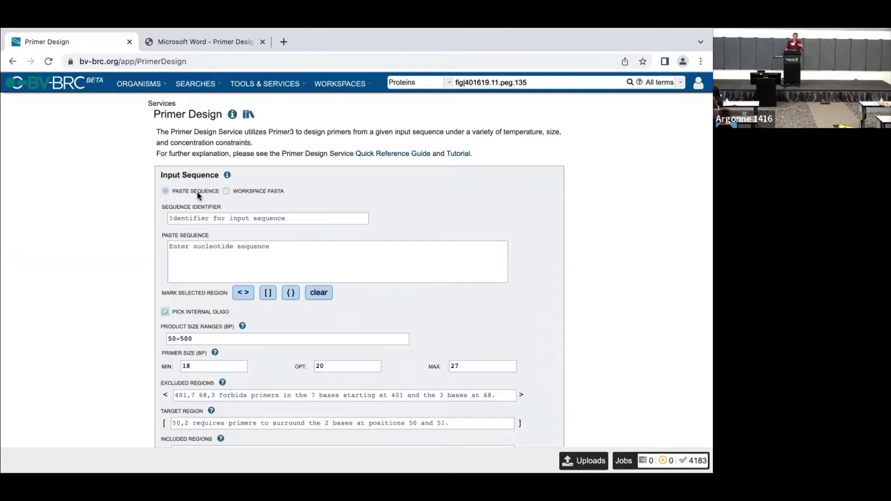
{"action": "left_click", "coordinate": [279, 262]}
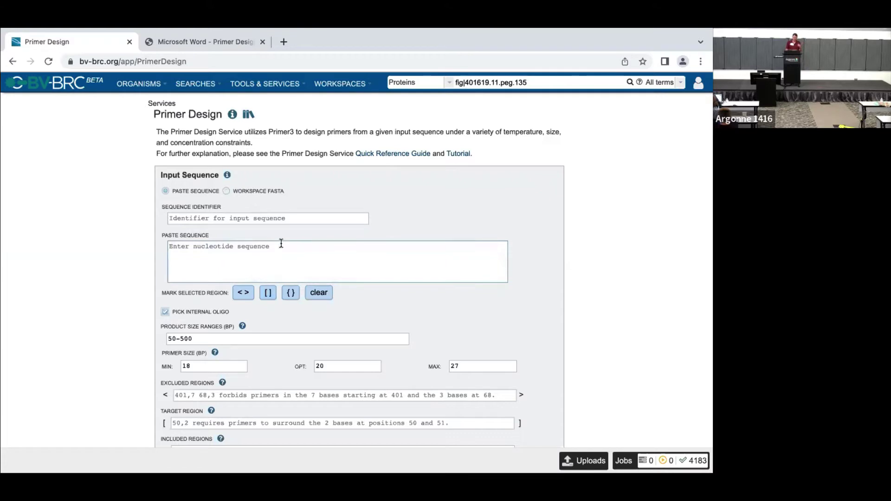
{"action": "left_click", "coordinate": [285, 220]}
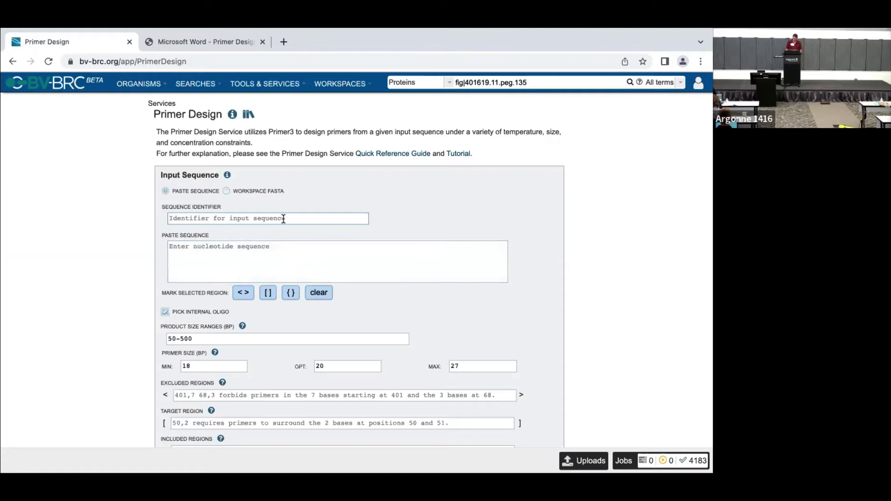
{"action": "type", "text": "seq-"}
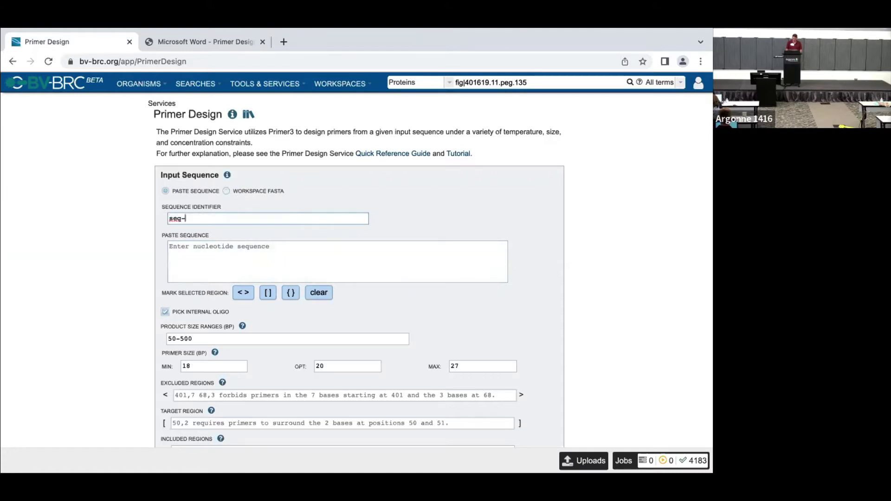
{"action": "type", "text": "567"}
{"action": "key", "text": "BackSpace"}
{"action": "key", "text": "BackSpace"}
{"action": "key", "text": "BackSpace"}
{"action": "key", "text": "BackSpace"}
{"action": "key", "text": "BackSpace"}
{"action": "key", "text": "BackSpace"}
{"action": "key", "text": "BackSpace"}
Use the public workshop file B_melitensis_16M_rRNA.fasta from Primer Design as the Workspace FASTA input
{"action": "left_click", "coordinate": [226, 192]}
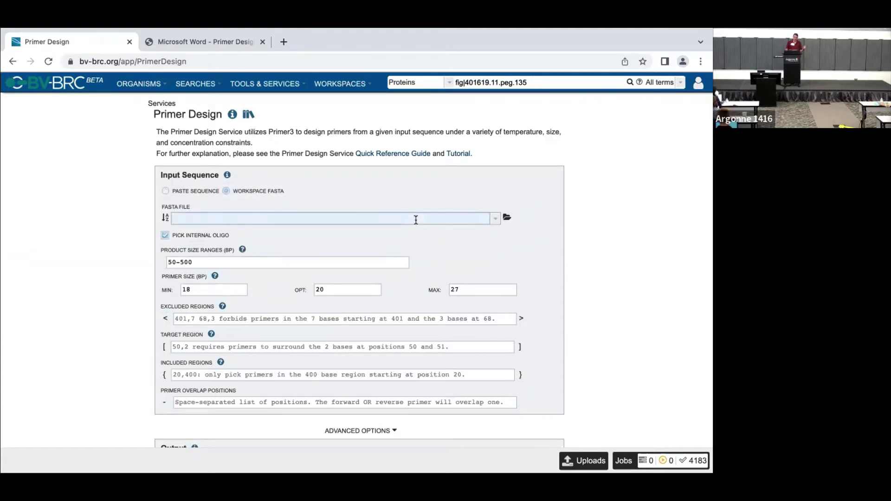
{"action": "left_click", "coordinate": [508, 220]}
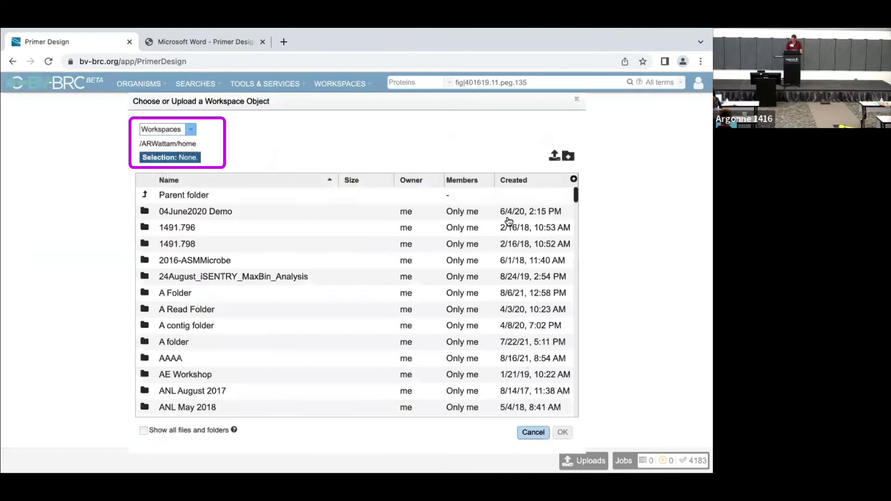
{"action": "left_click", "coordinate": [190, 130]}
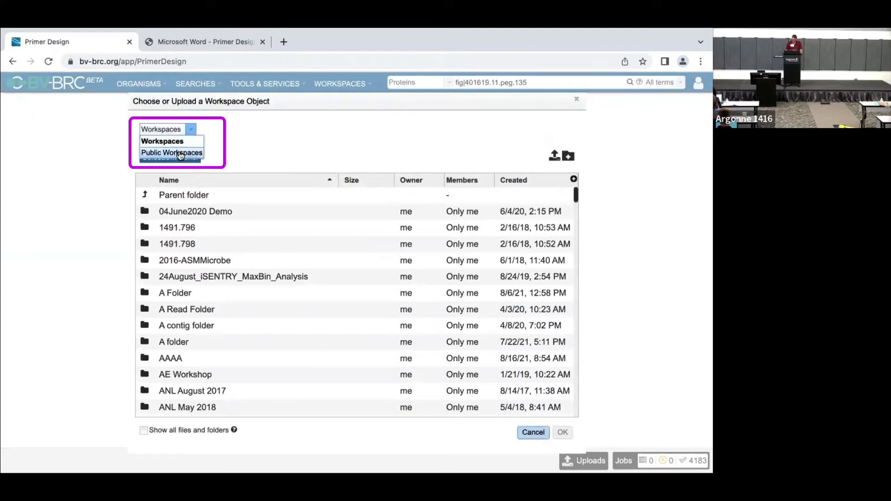
{"action": "left_click", "coordinate": [180, 153]}
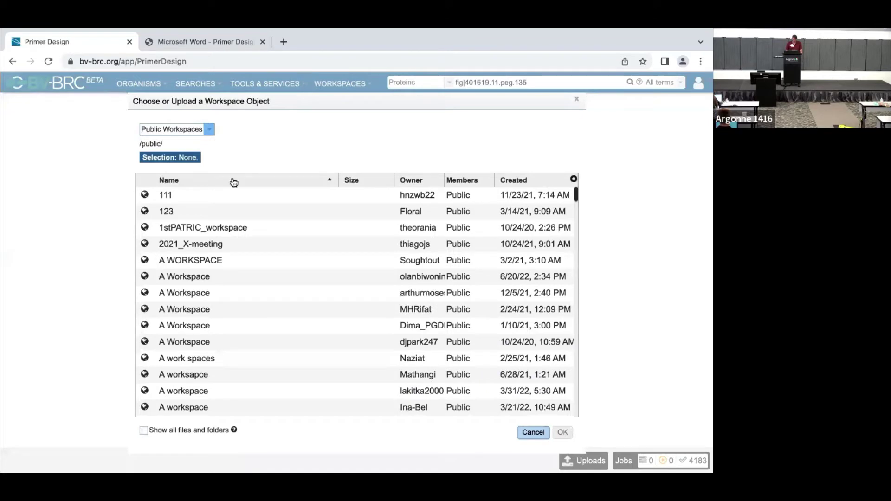
{"action": "scroll", "coordinate": [200, 339], "scroll_direction": "down", "scroll_amount": 10}
{"action": "double_click", "coordinate": [216, 325]}
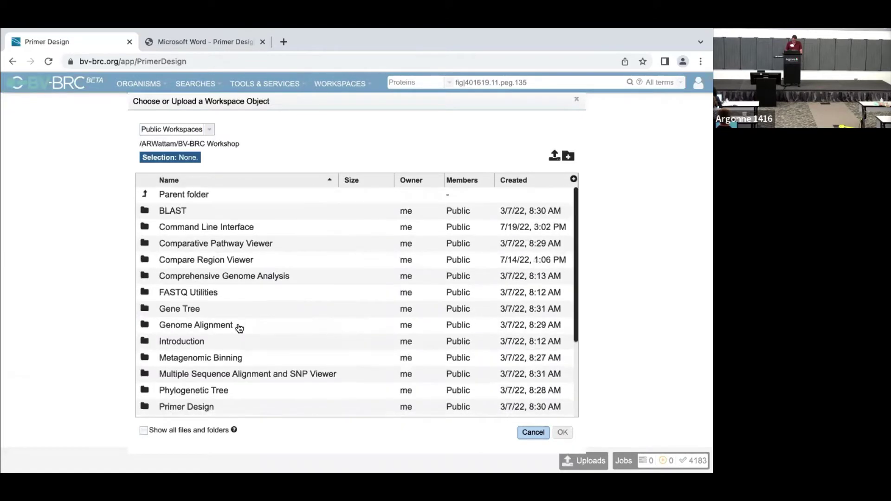
{"action": "scroll", "coordinate": [239, 328], "scroll_direction": "down", "scroll_amount": 1}
{"action": "double_click", "coordinate": [144, 362]}
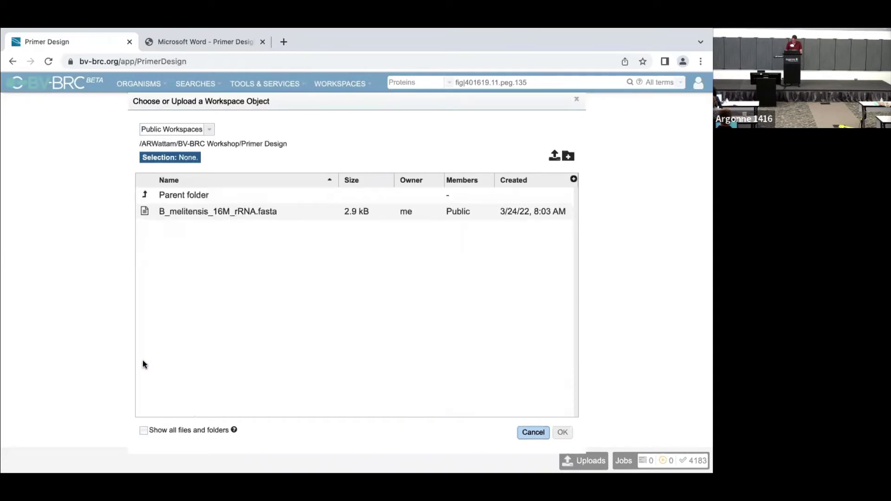
{"action": "left_click", "coordinate": [276, 214]}
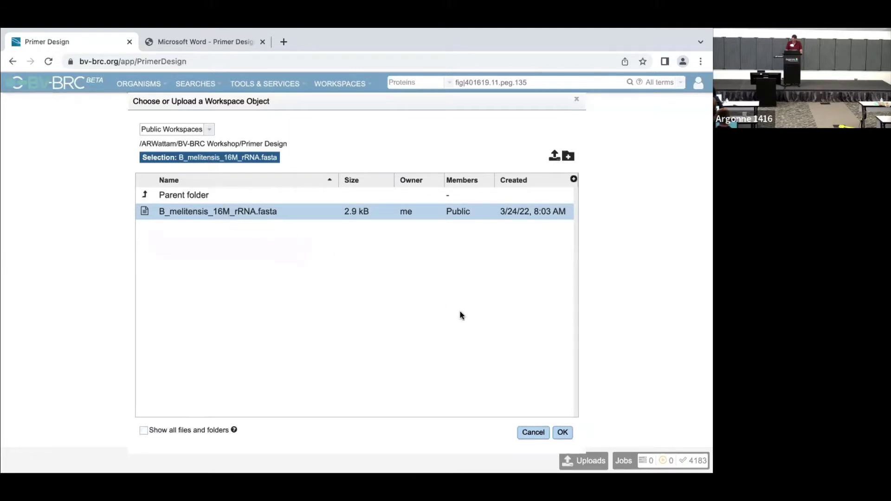
{"action": "left_click", "coordinate": [562, 433]}
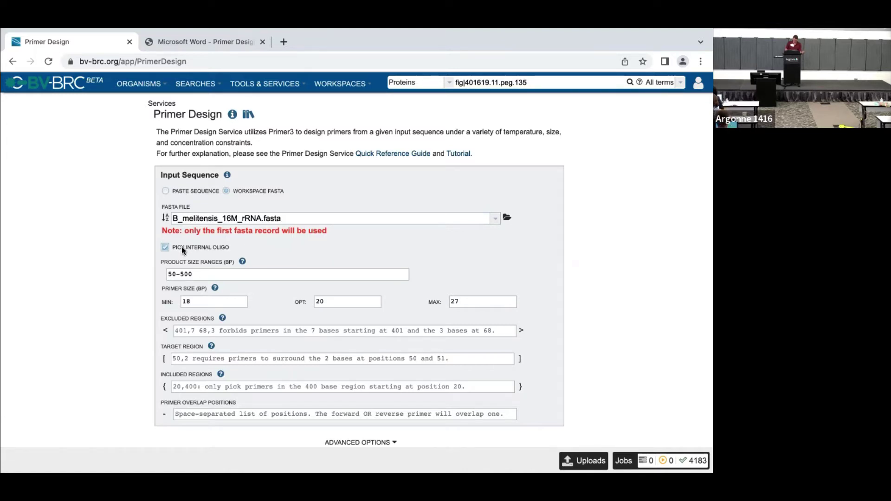
{"action": "left_click", "coordinate": [165, 248]}
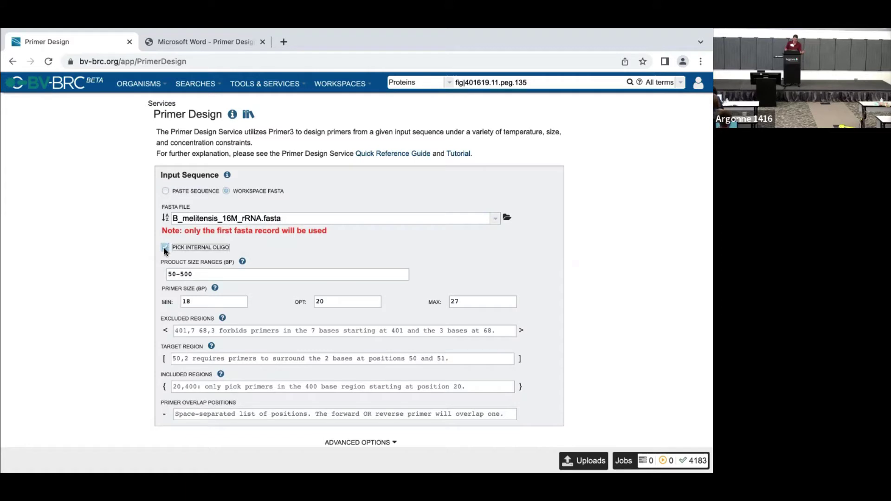
{"action": "left_click", "coordinate": [166, 249]}
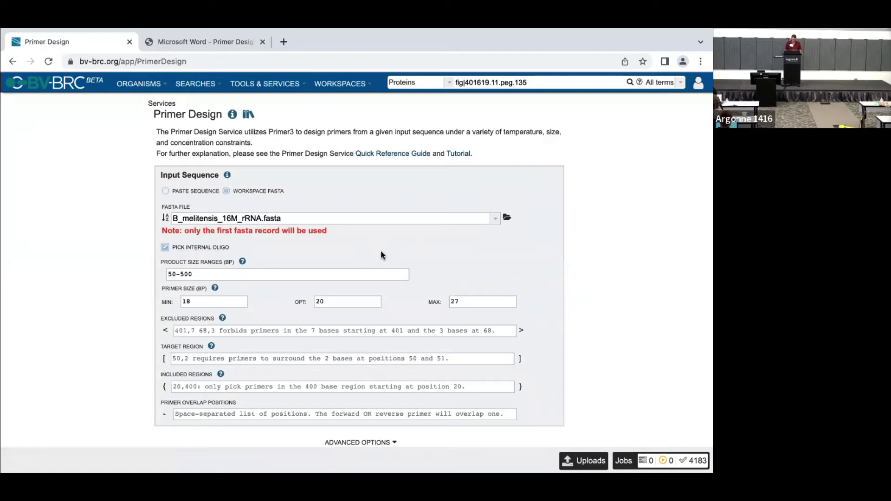
{"action": "left_click", "coordinate": [164, 250]}
{"action": "left_click", "coordinate": [165, 249]}
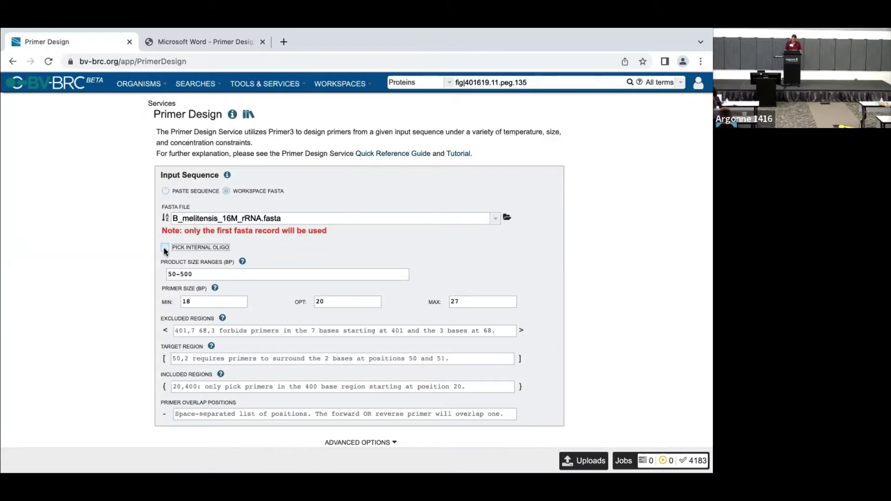
{"action": "left_click", "coordinate": [200, 274]}
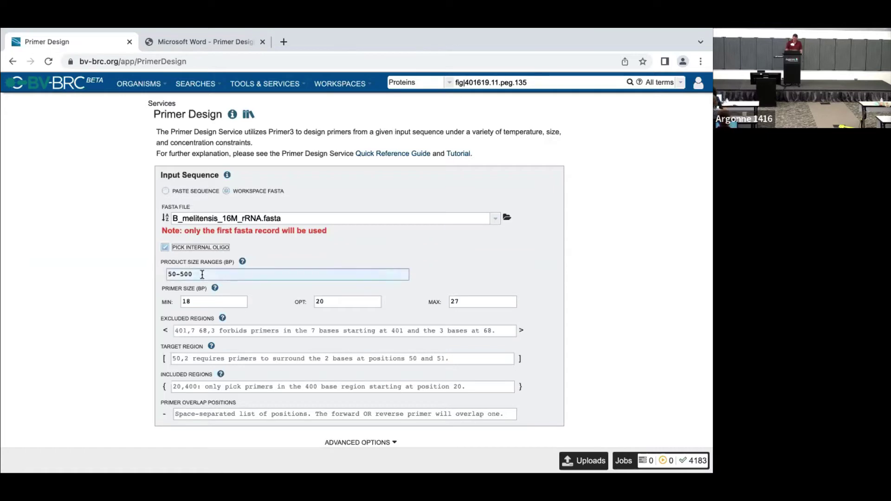
{"action": "left_click", "coordinate": [203, 275]}
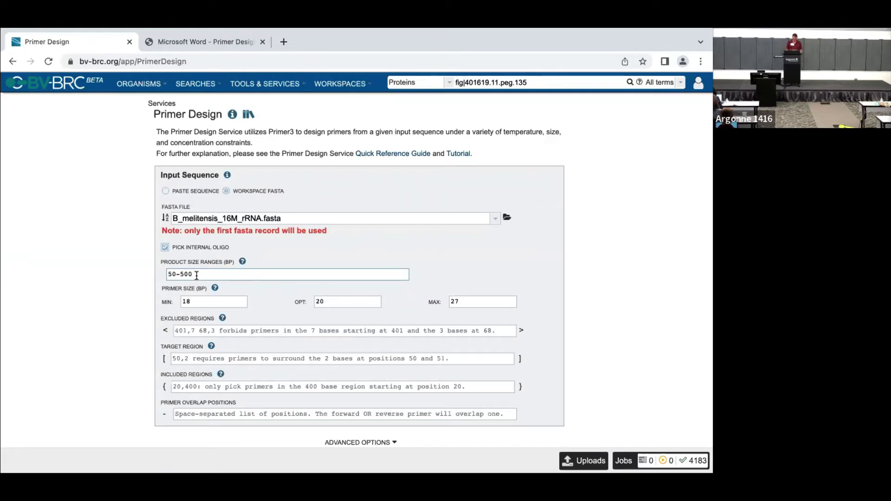
Replace the 50-500 product size range with 400-600
{"action": "triple_click", "coordinate": [196, 275]}
{"action": "left_click", "coordinate": [223, 275]}
{"action": "left_click_drag", "start_coordinate": [202, 274], "coordinate": [146, 271]}
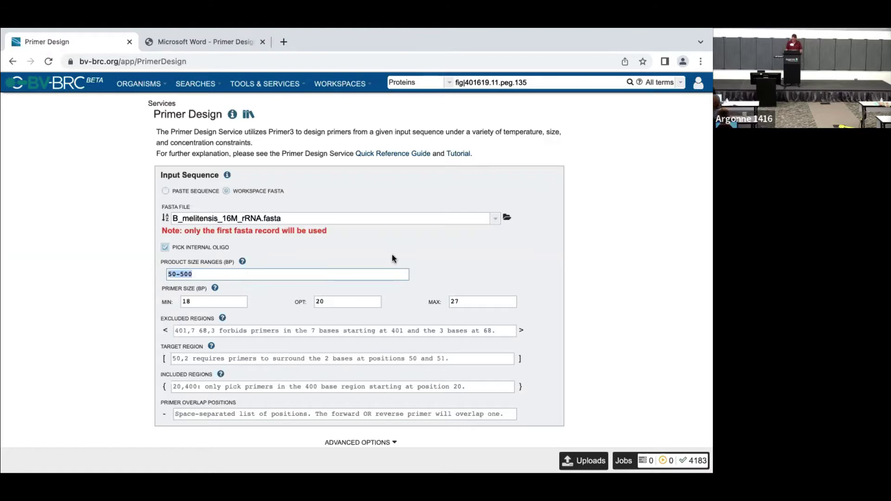
{"action": "type", "text": "400-600"}
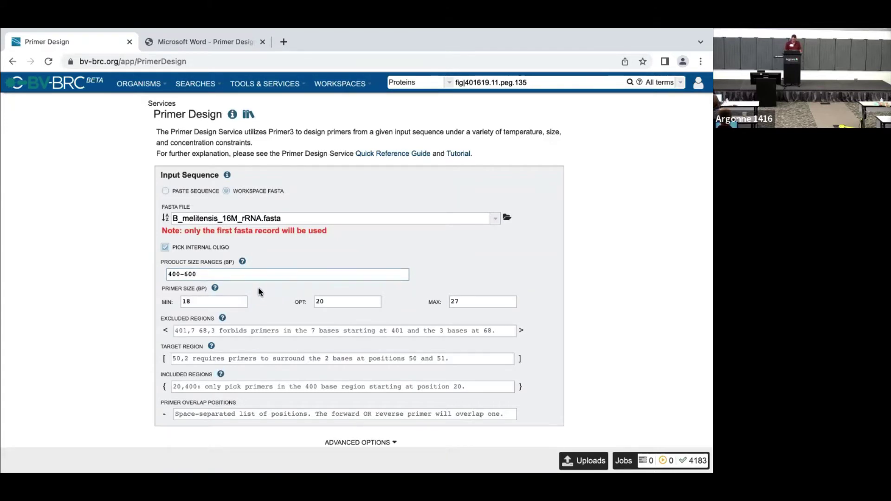
{"action": "left_click", "coordinate": [196, 302]}
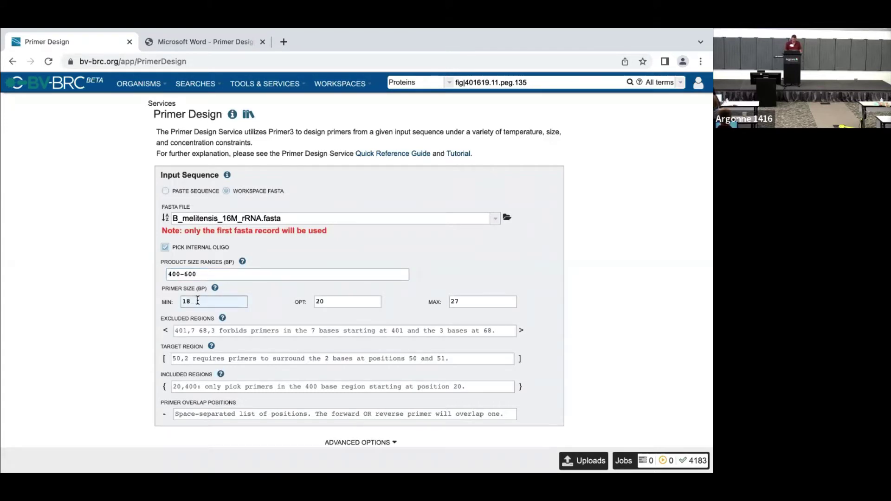
{"action": "left_click", "coordinate": [234, 331]}
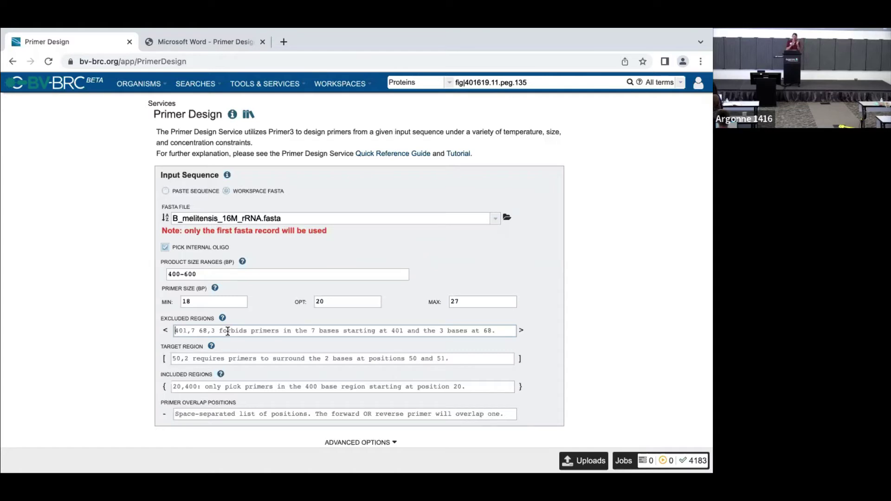
{"action": "left_click", "coordinate": [216, 360]}
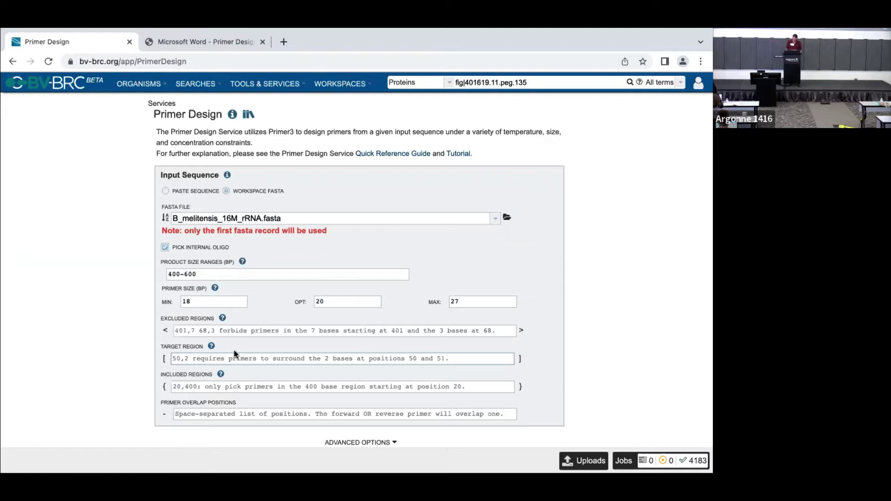
{"action": "left_click", "coordinate": [223, 385]}
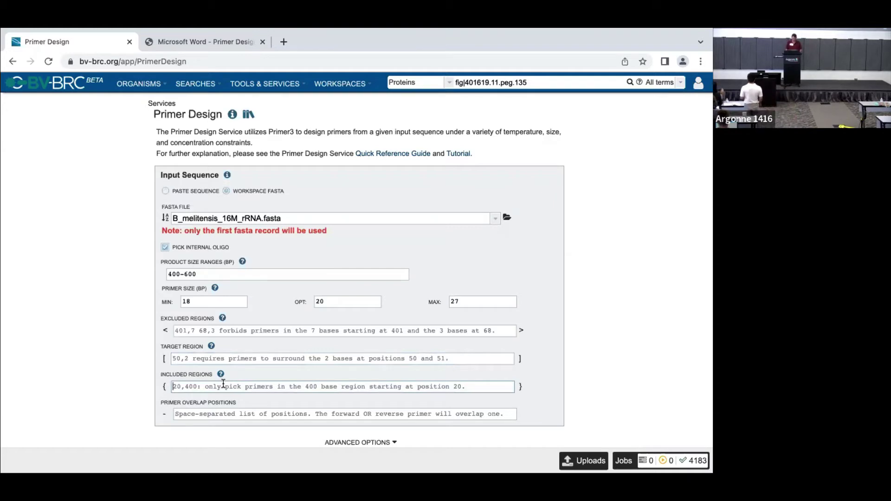
Enter 1,800 in the Included Regions field
{"action": "type", "text": "1"}
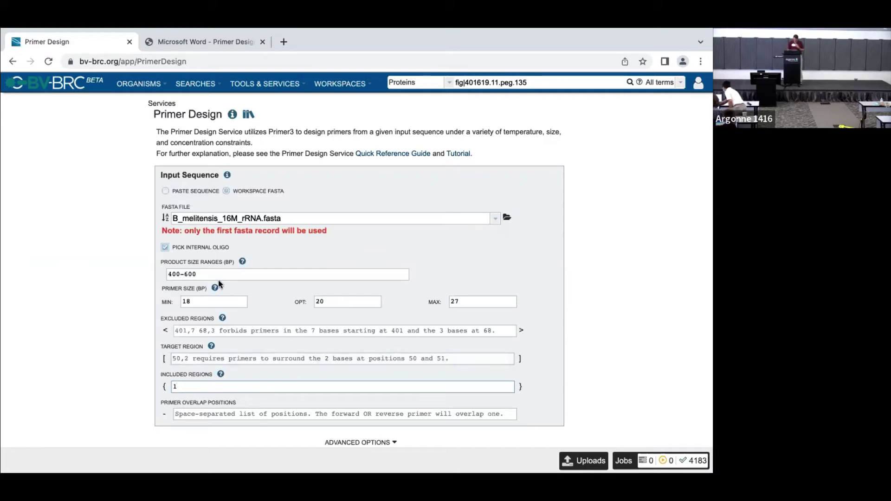
{"action": "left_click_drag", "start_coordinate": [211, 274], "coordinate": [167, 274]}
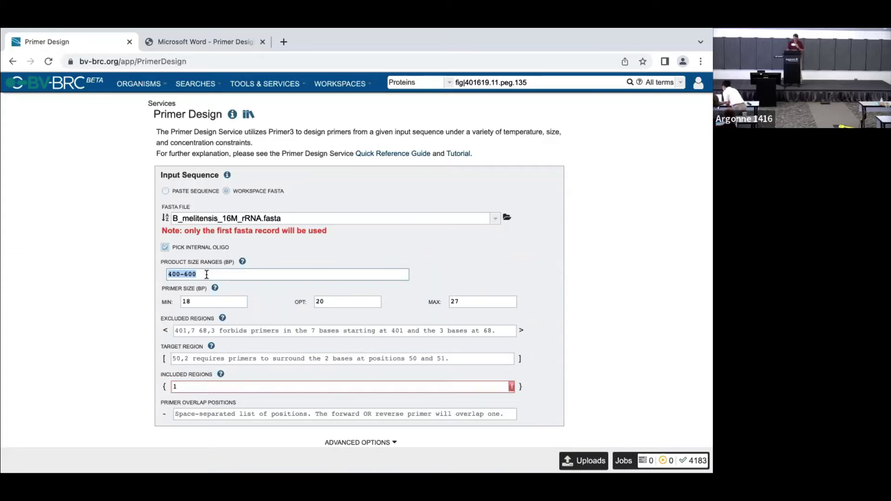
{"action": "left_click", "coordinate": [203, 386]}
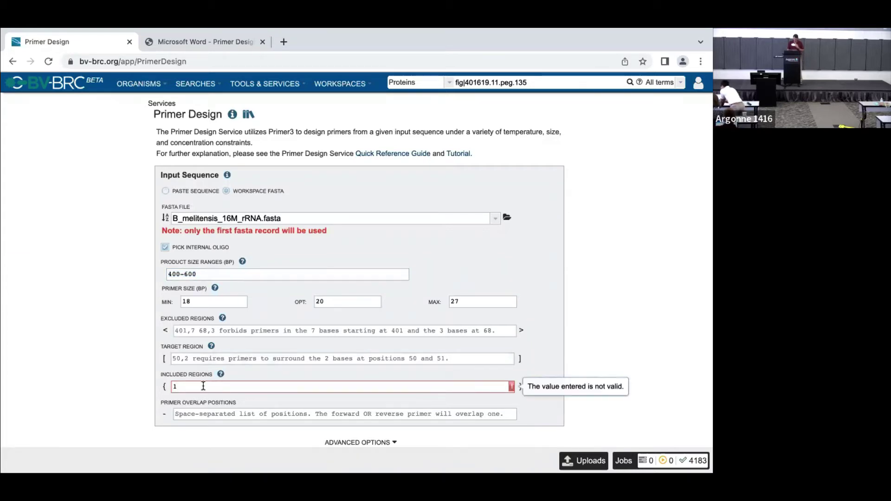
{"action": "type", "text": "1"}
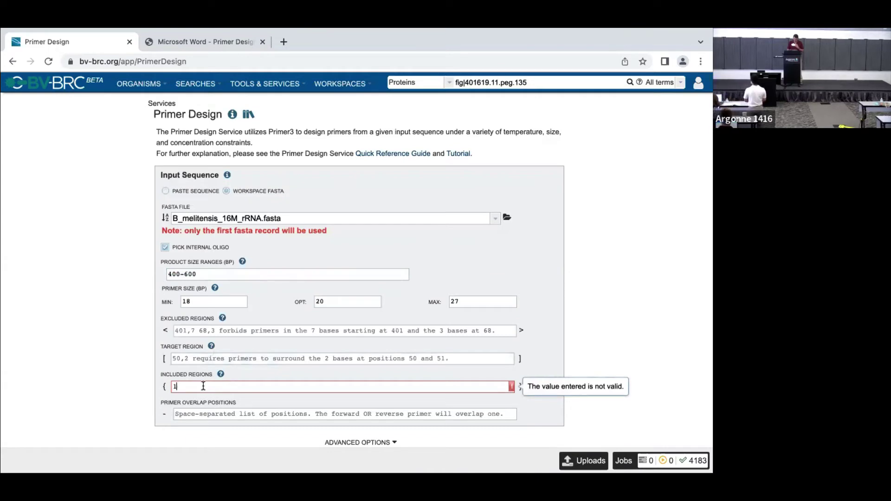
{"action": "type", "text": ","}
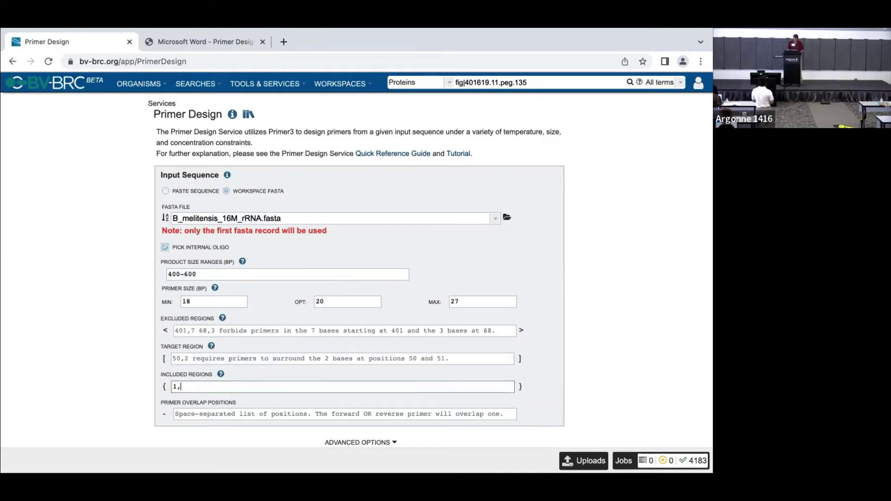
{"action": "type", "text": "800"}
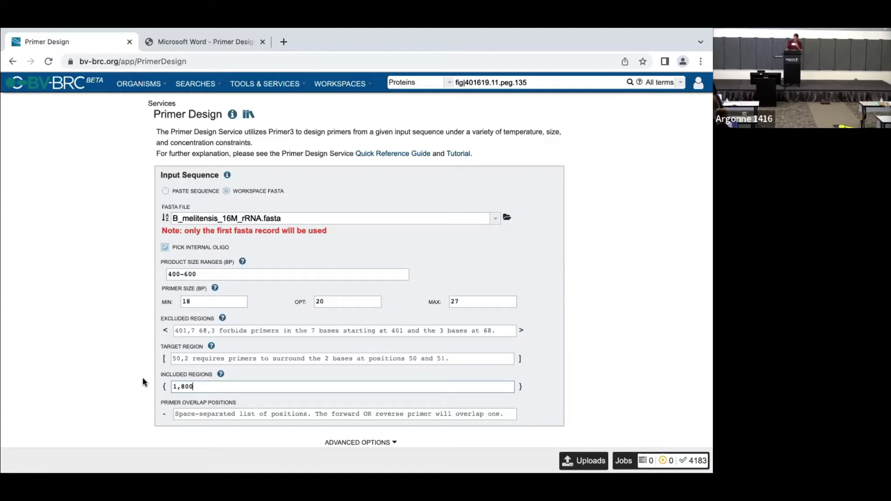
Save output to ANL Workshop July 2022 as B_m-_16m_rRNA_primers_5prime and submit the job
{"action": "scroll", "coordinate": [143, 378], "scroll_direction": "down", "scroll_amount": 5}
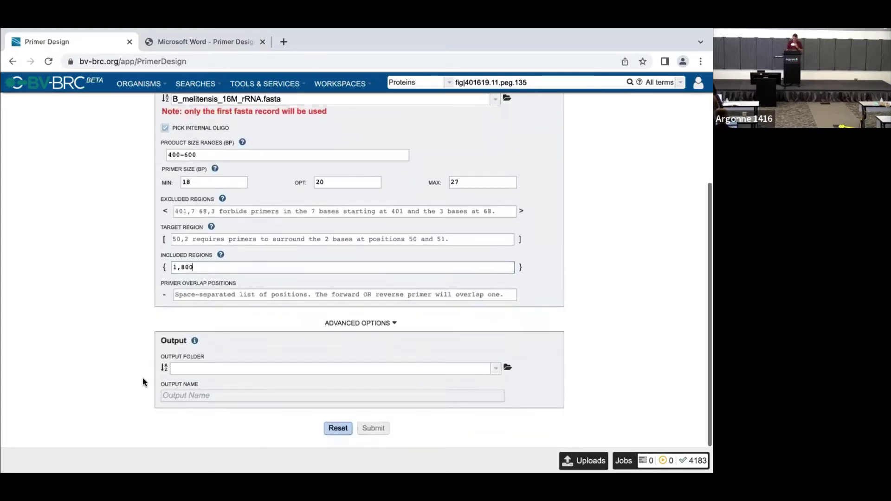
{"action": "left_click", "coordinate": [294, 373]}
{"action": "left_click", "coordinate": [496, 370]}
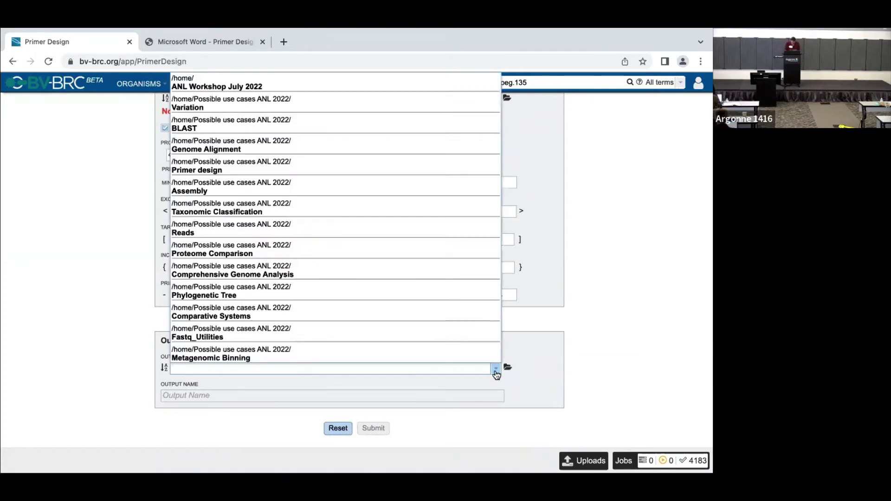
{"action": "left_click", "coordinate": [273, 86]}
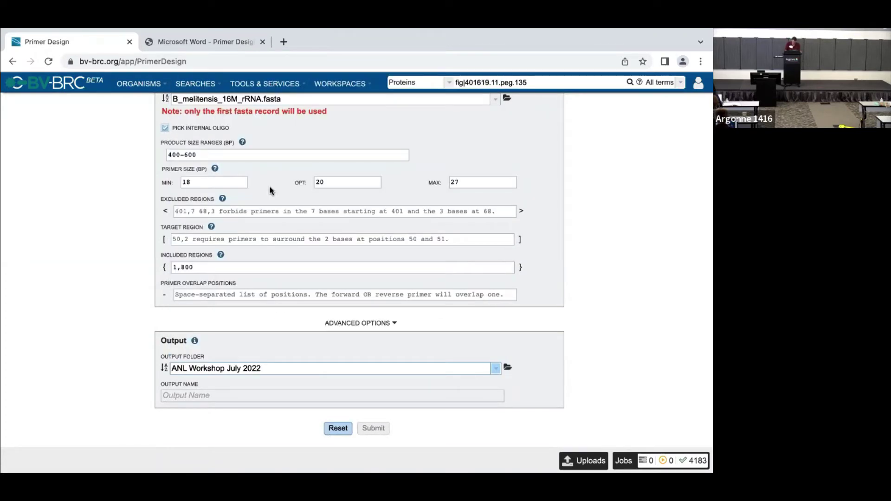
{"action": "left_click", "coordinate": [266, 395]}
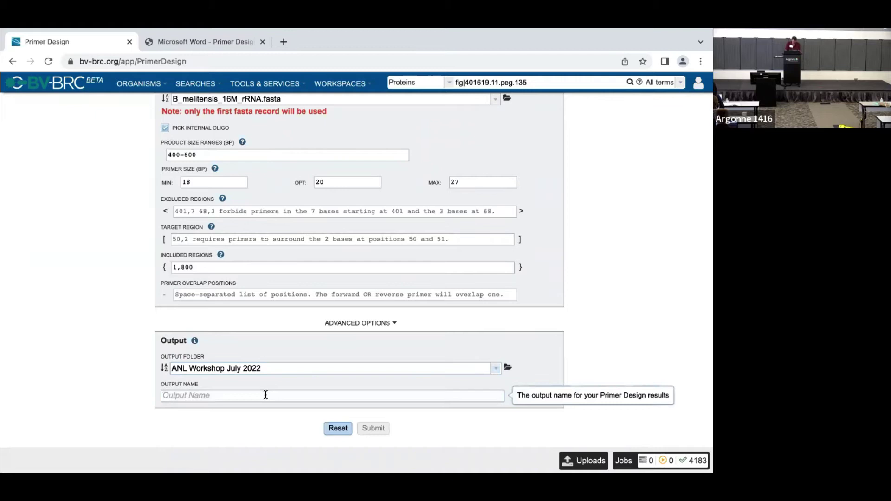
{"action": "type", "text": "B_m"}
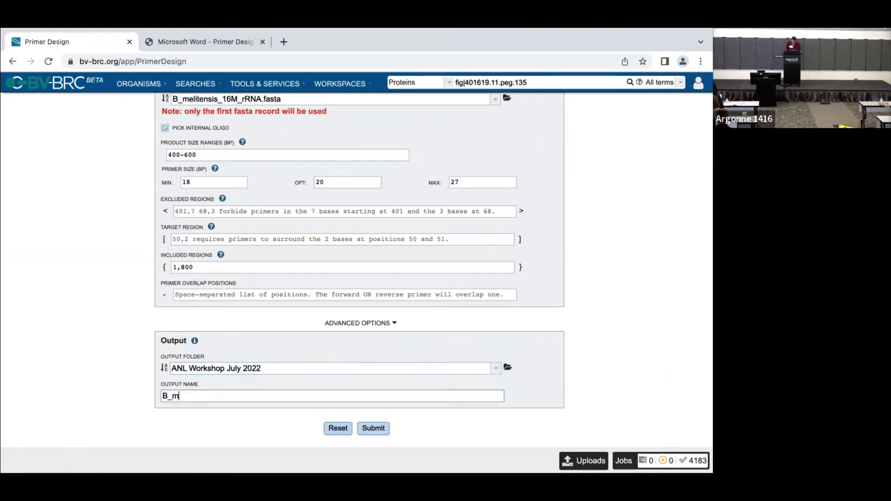
{"action": "type", "text": "-_16m_rRNA_primers_5prime"}
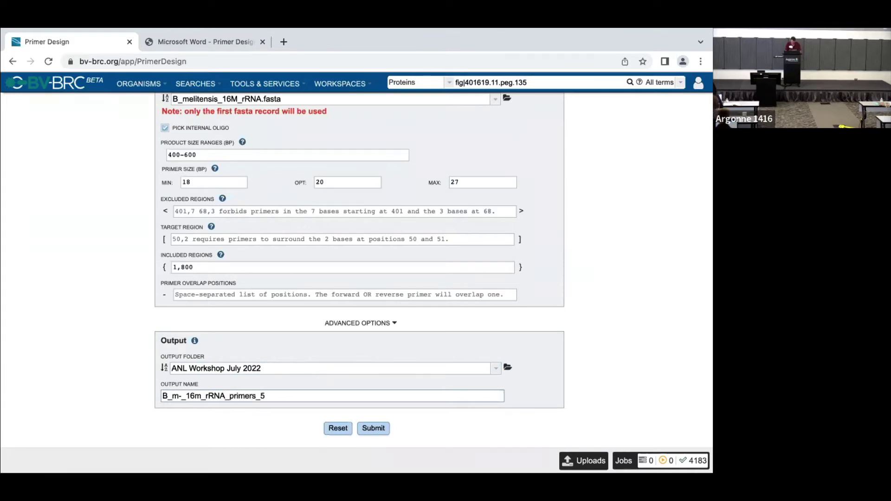
{"action": "left_click", "coordinate": [377, 430]}
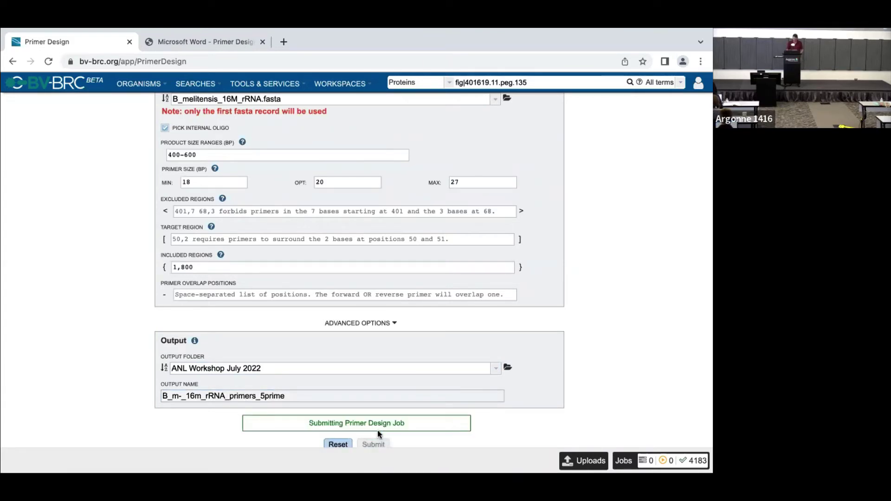
{"action": "scroll", "coordinate": [497, 420], "scroll_direction": "down", "scroll_amount": 2}
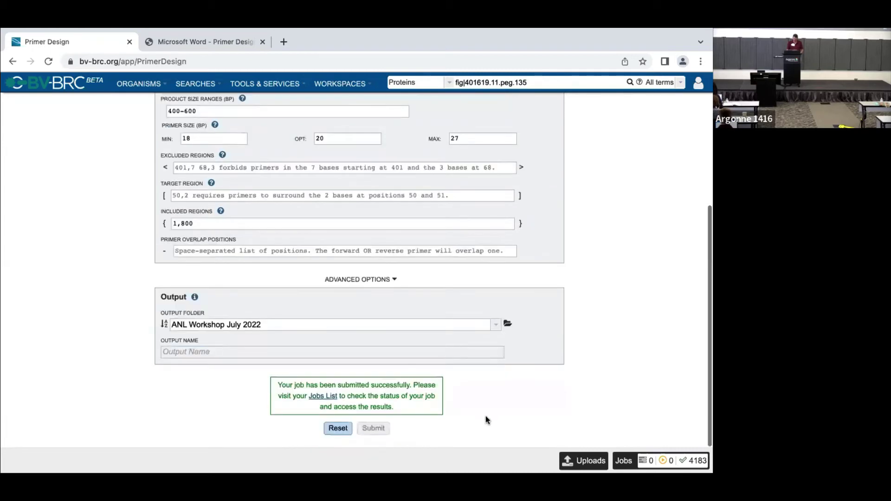
Check the job status, then reopen BV-BRC Workshop's Primer Design folder and select the B_melitensis_16M_rRNA_PCR job
{"action": "left_click", "coordinate": [322, 397]}
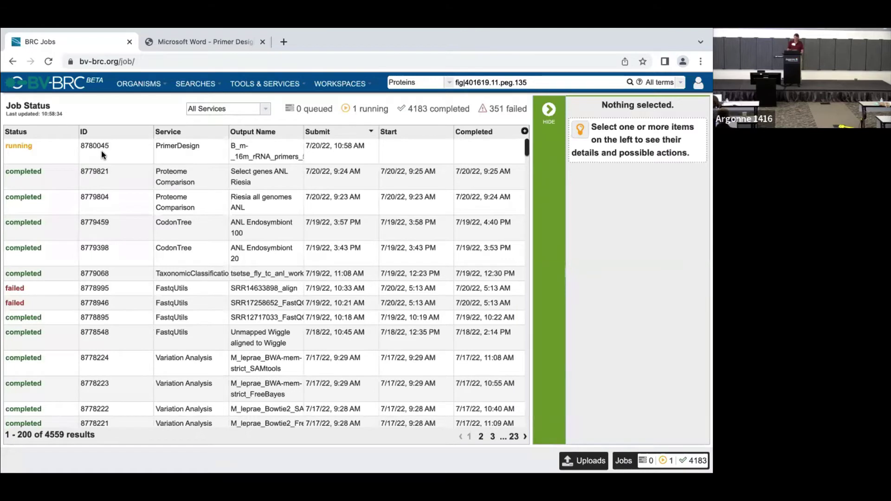
{"action": "left_click", "coordinate": [342, 88]}
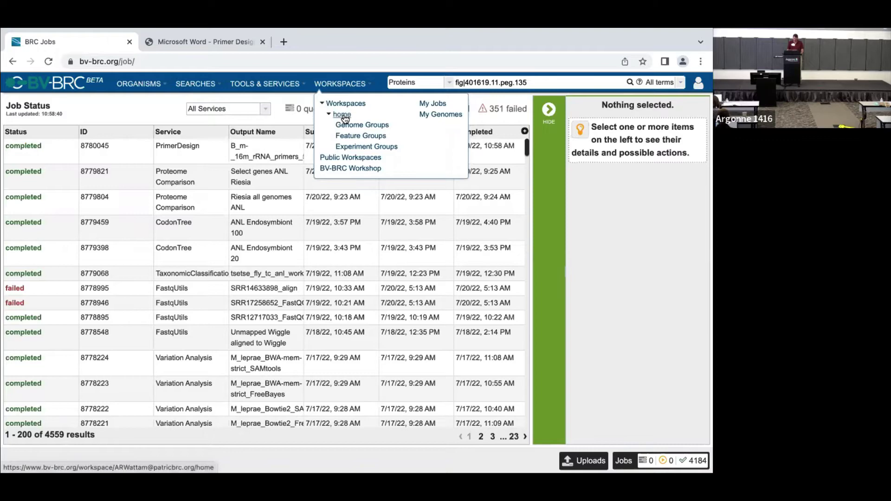
{"action": "left_click", "coordinate": [349, 168]}
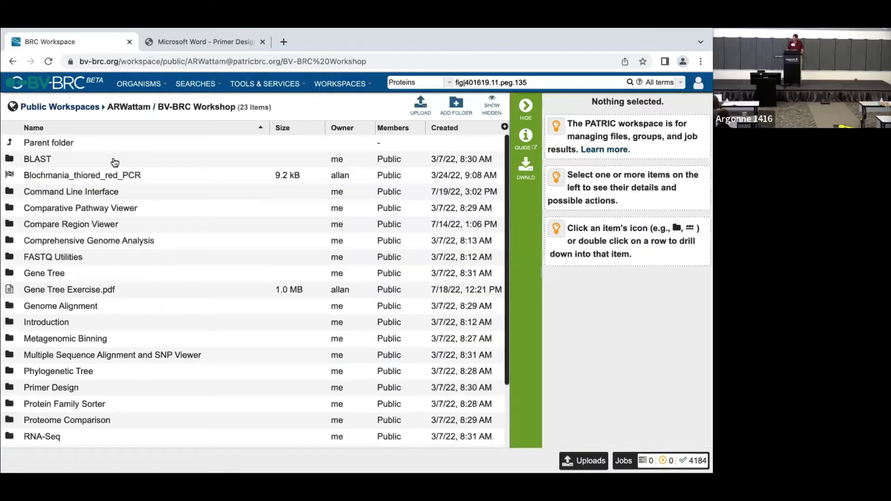
{"action": "scroll", "coordinate": [104, 160], "scroll_direction": "down", "scroll_amount": 5}
{"action": "double_click", "coordinate": [12, 308]}
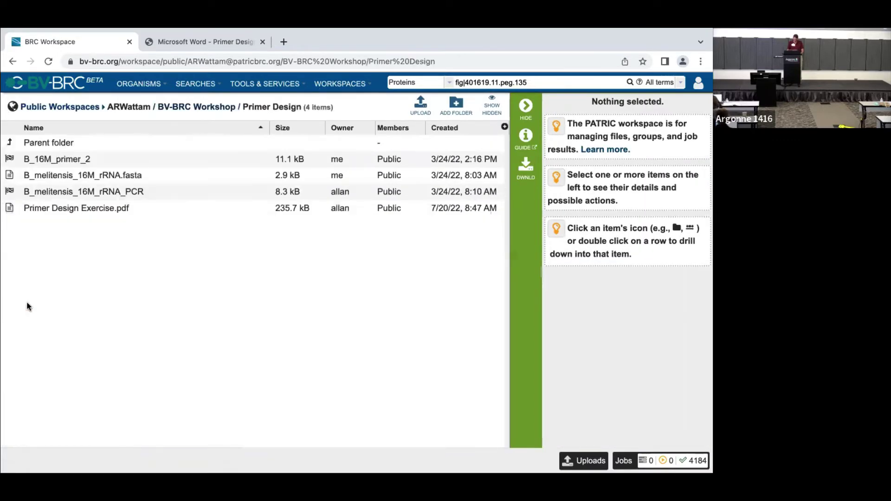
{"action": "left_click", "coordinate": [154, 194]}
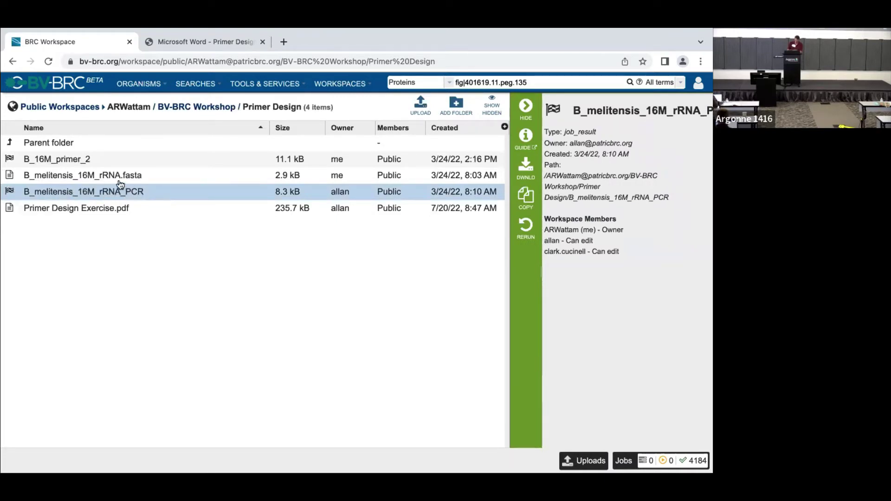
Open the B_melitensis_16M_rRNA_PCR results, view the Primer3 output, and return to the file list
{"action": "double_click", "coordinate": [14, 195]}
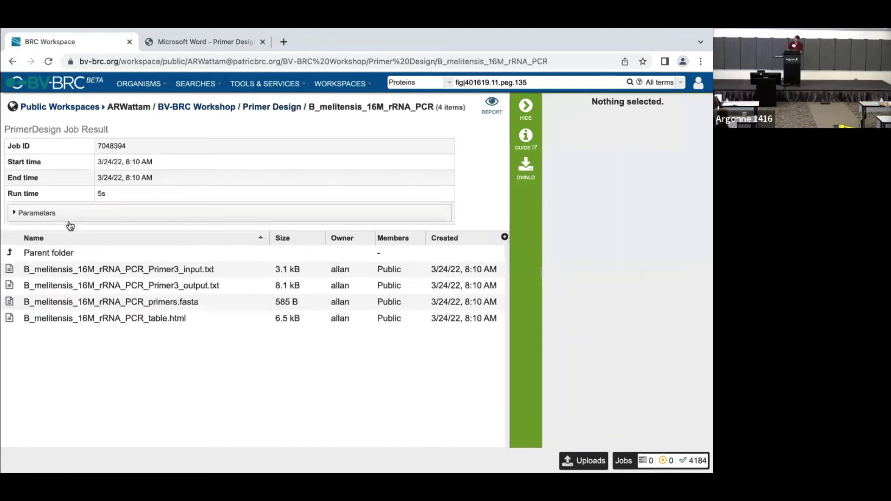
{"action": "left_click", "coordinate": [167, 271]}
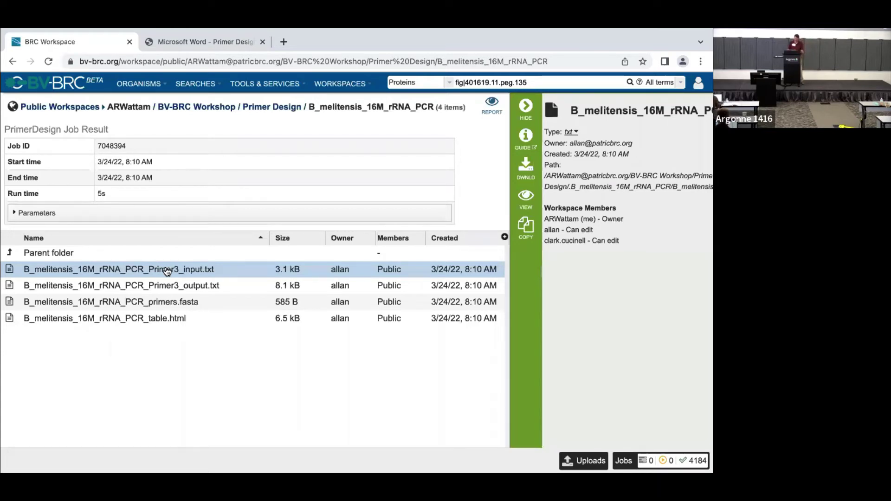
{"action": "left_click", "coordinate": [164, 289]}
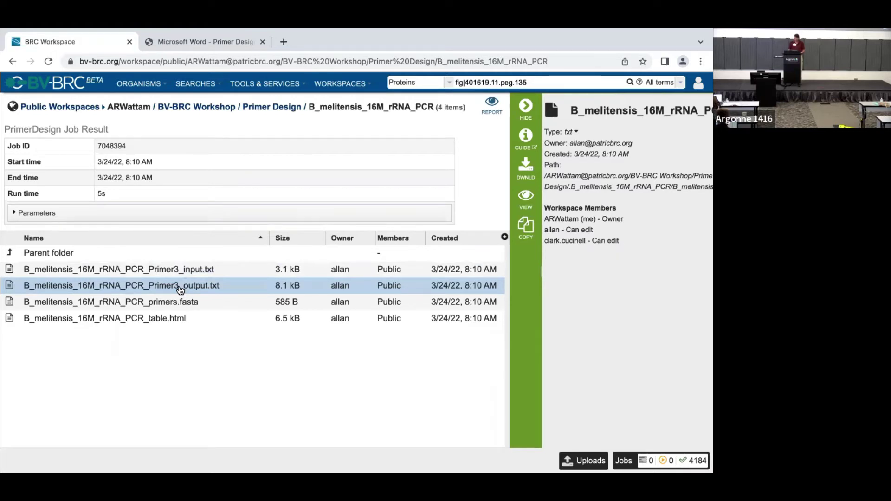
{"action": "left_click", "coordinate": [526, 199]}
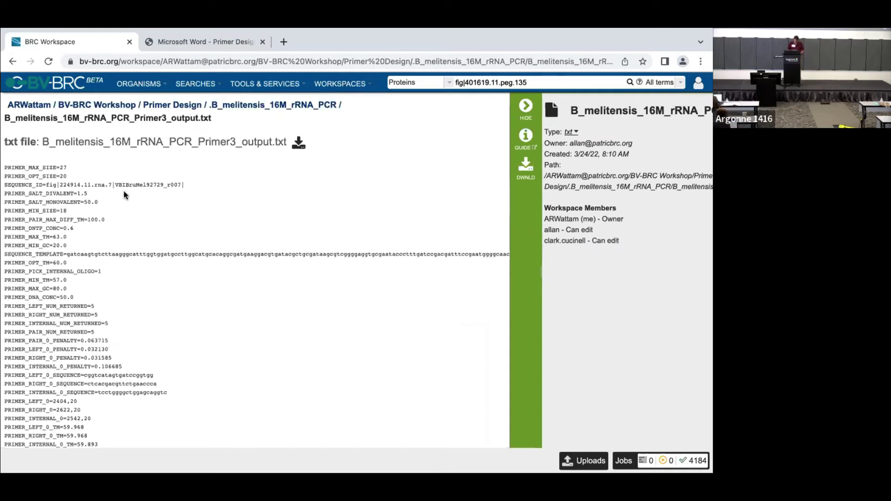
{"action": "left_click", "coordinate": [12, 62]}
{"action": "left_click", "coordinate": [206, 309]}
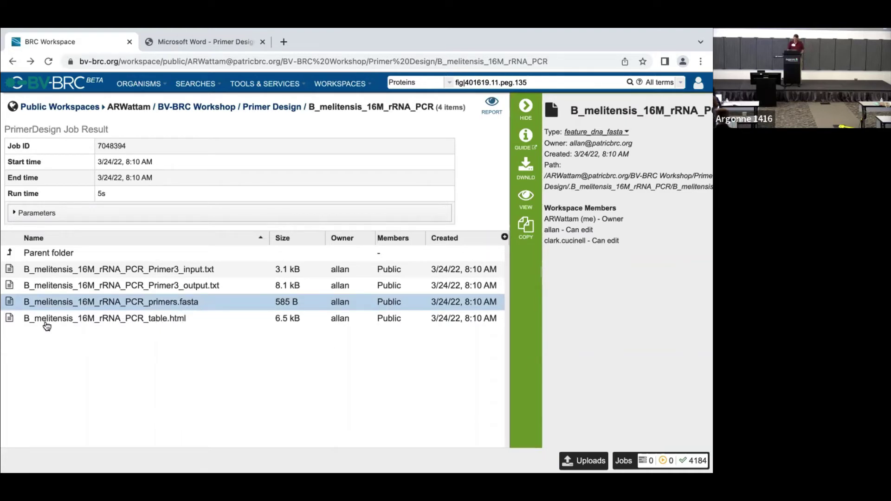
Open B_melitensis_16M_rRNA_PCR_table.html and scroll through the ranked primer pairs
{"action": "double_click", "coordinate": [12, 321]}
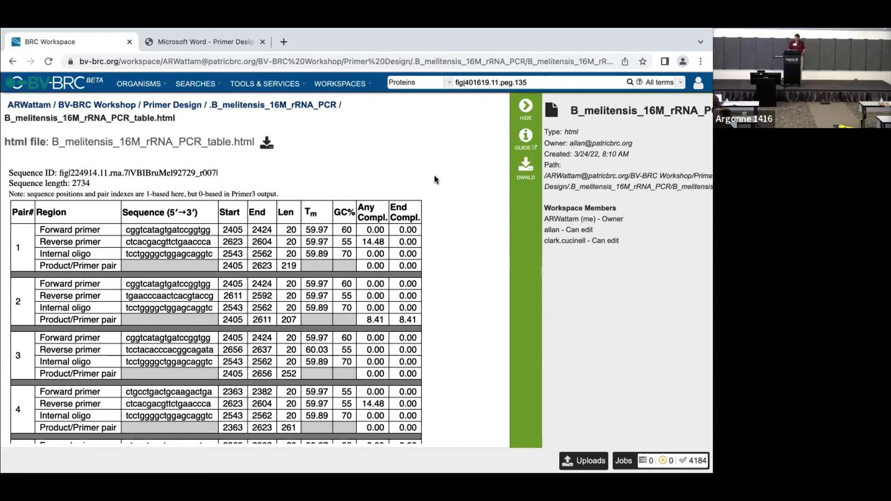
{"action": "scroll", "coordinate": [435, 180], "scroll_direction": "down", "scroll_amount": 2}
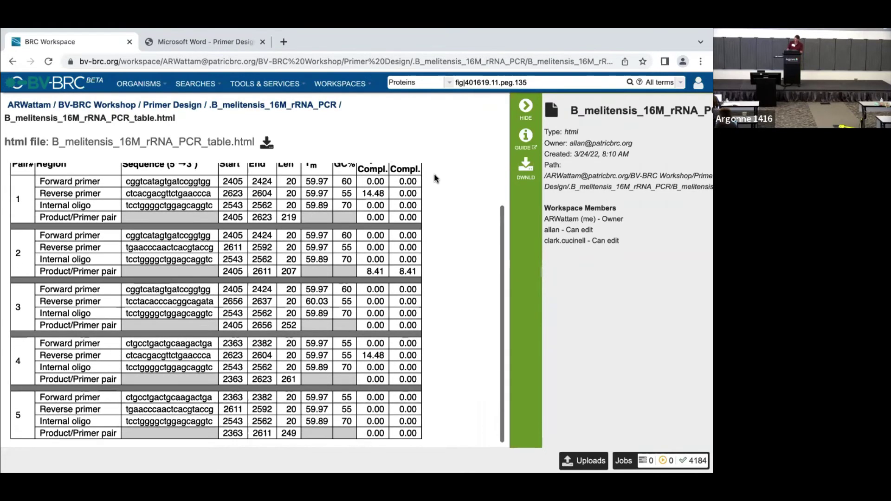
{"action": "scroll", "coordinate": [436, 181], "scroll_direction": "up", "scroll_amount": 2}
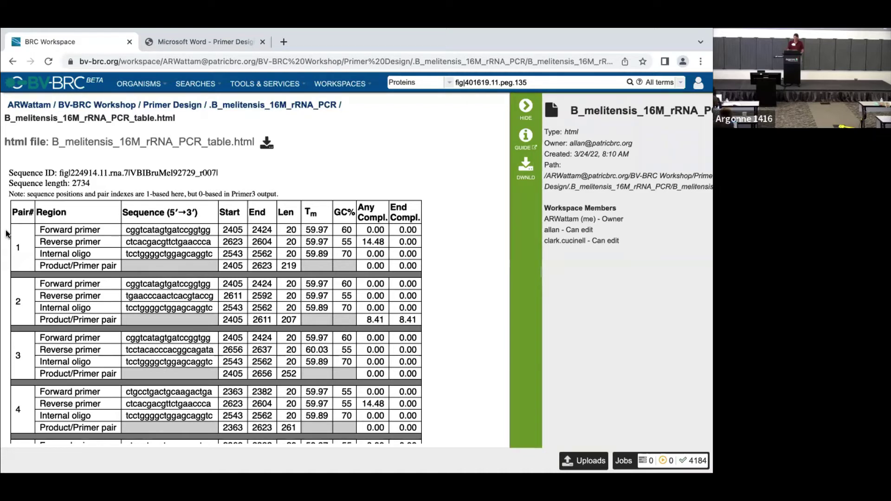
{"action": "scroll", "coordinate": [6, 234], "scroll_direction": "down", "scroll_amount": 2}
{"action": "scroll", "coordinate": [6, 234], "scroll_direction": "up", "scroll_amount": 2}
Highlight pair 1's forward, reverse and internal oligo sequences and the reverse primer's start/end positions
{"action": "left_click_drag", "start_coordinate": [127, 230], "coordinate": [213, 235]}
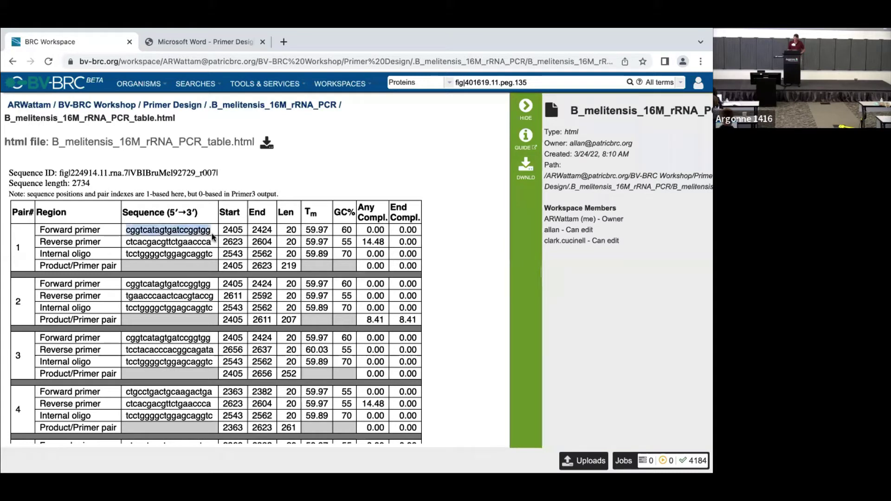
{"action": "left_click_drag", "start_coordinate": [126, 242], "coordinate": [215, 247]}
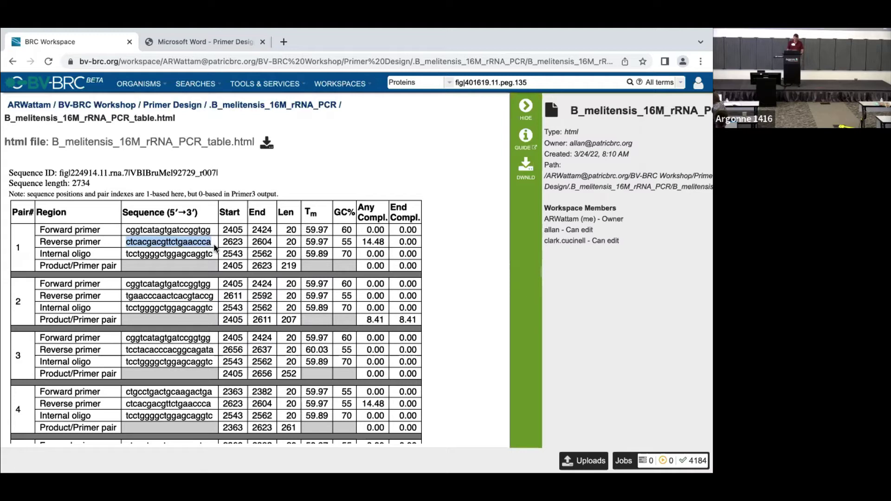
{"action": "left_click_drag", "start_coordinate": [126, 255], "coordinate": [274, 231]}
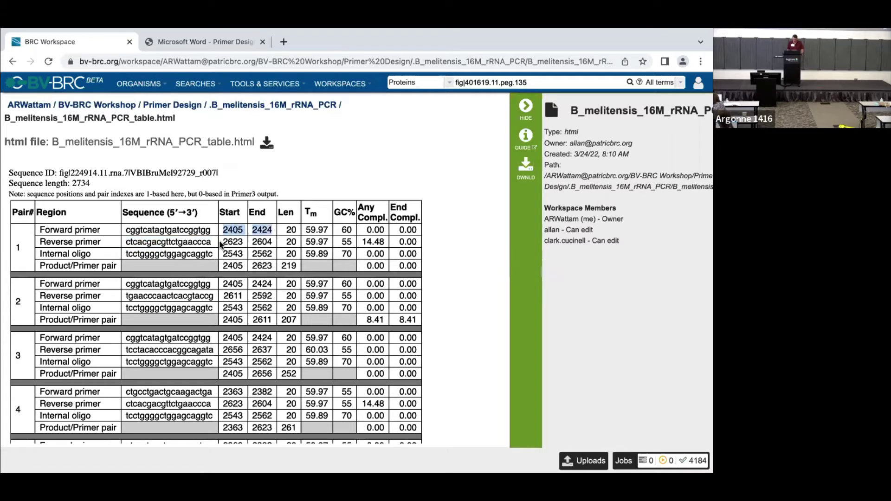
{"action": "left_click_drag", "start_coordinate": [222, 242], "coordinate": [271, 242]}
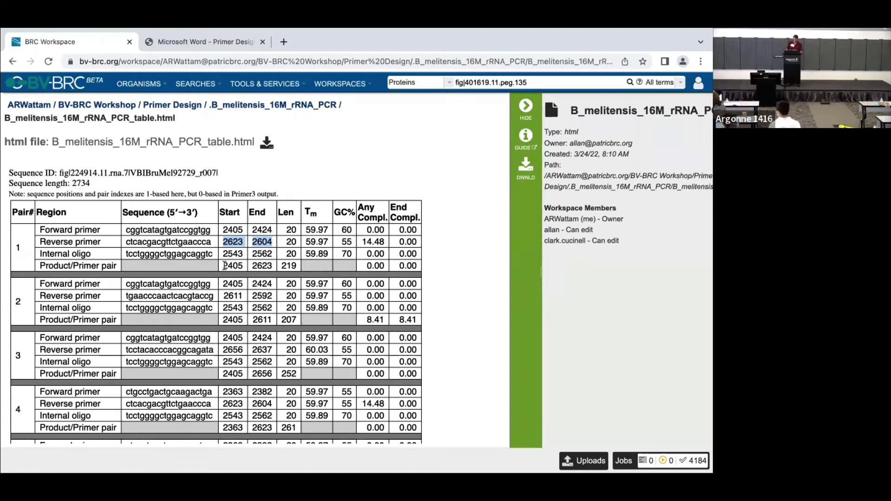
{"action": "double_click", "coordinate": [216, 254]}
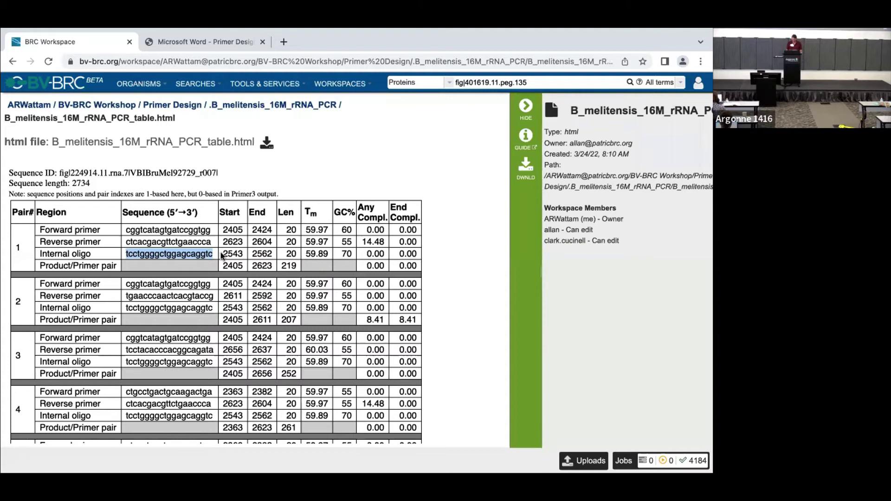
{"action": "left_click", "coordinate": [323, 217]}
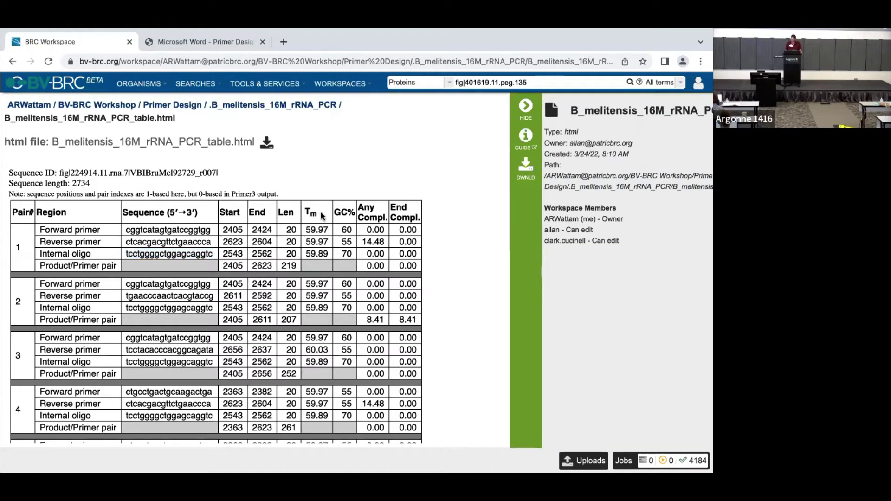
{"action": "double_click", "coordinate": [323, 216]}
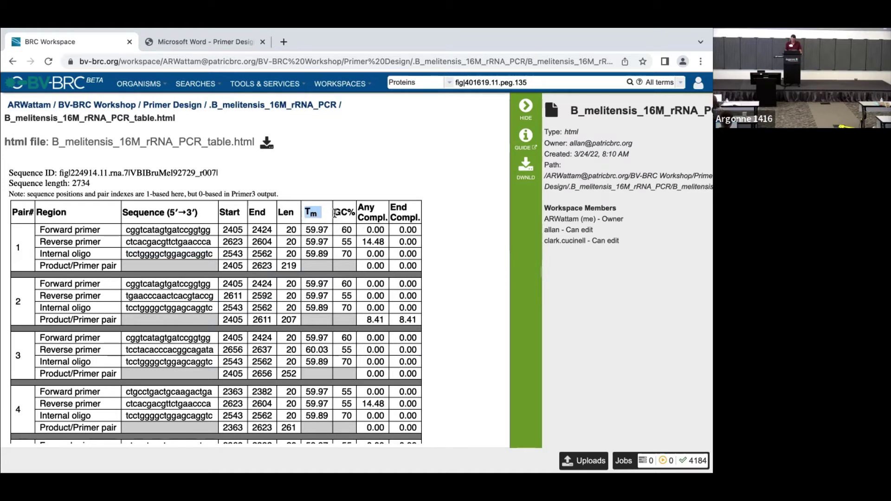
{"action": "left_click_drag", "start_coordinate": [334, 213], "coordinate": [419, 215]}
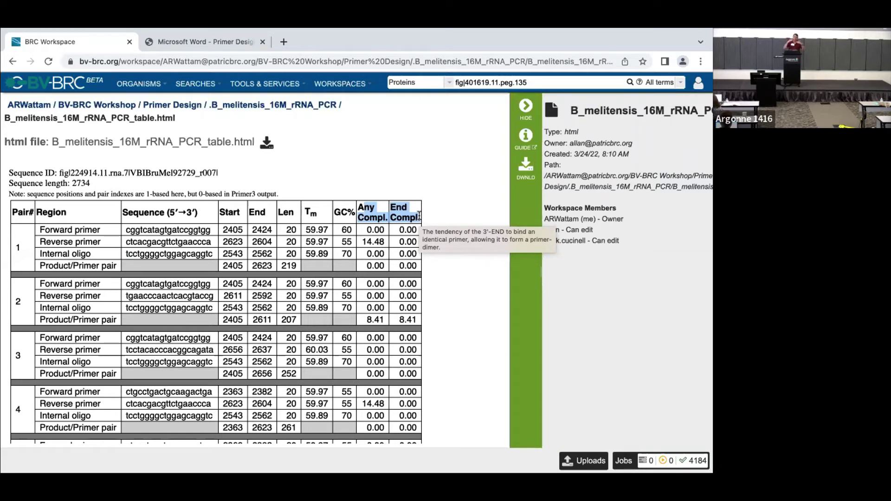
{"action": "left_click", "coordinate": [397, 267]}
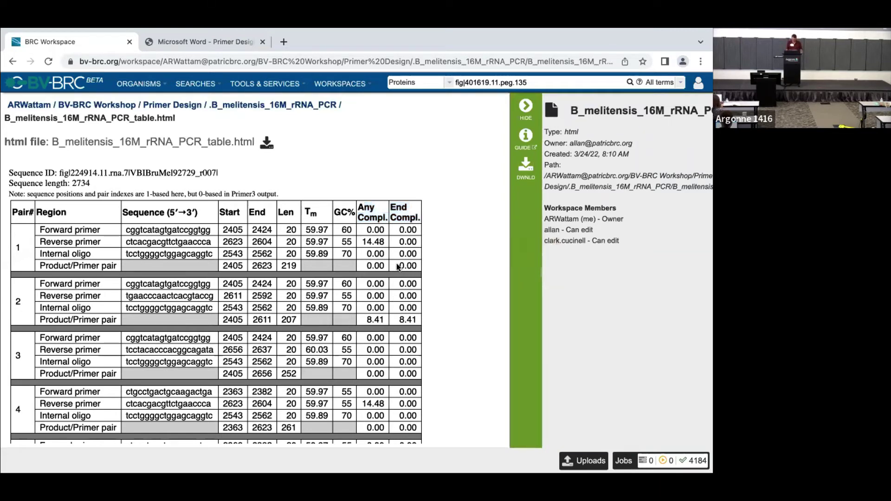
{"action": "left_click_drag", "start_coordinate": [366, 266], "coordinate": [420, 267]}
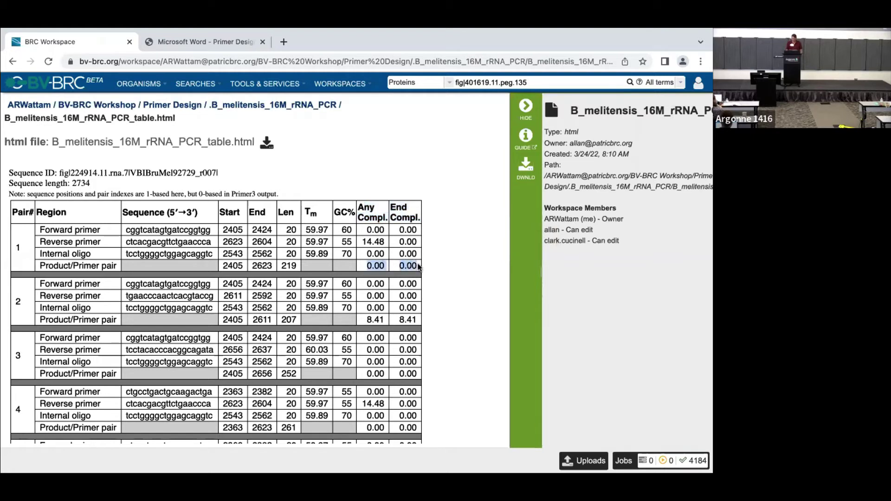
{"action": "left_click_drag", "start_coordinate": [367, 229], "coordinate": [416, 230]}
{"action": "left_click_drag", "start_coordinate": [362, 242], "coordinate": [389, 242]}
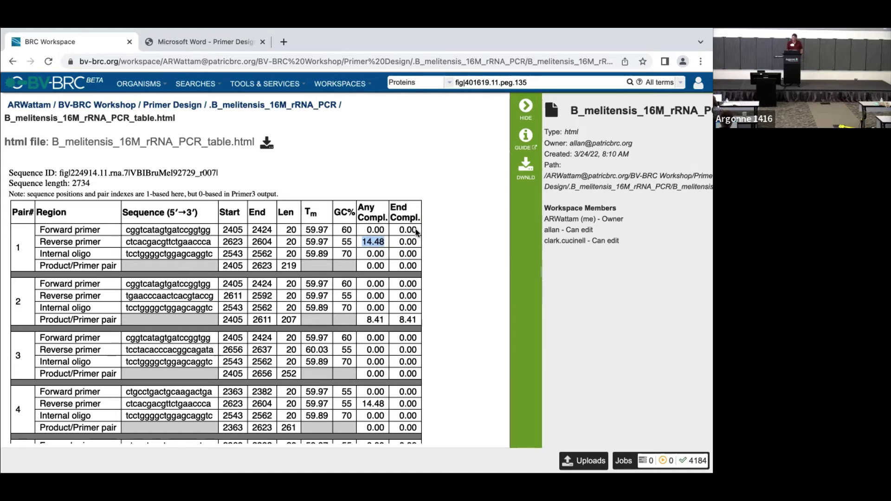
{"action": "scroll", "coordinate": [438, 228], "scroll_direction": "down", "scroll_amount": 2}
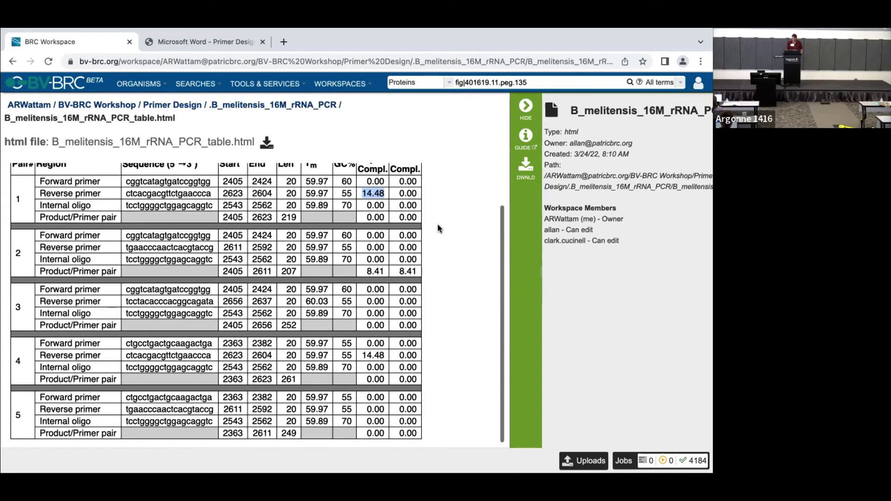
{"action": "scroll", "coordinate": [437, 229], "scroll_direction": "up", "scroll_amount": 2}
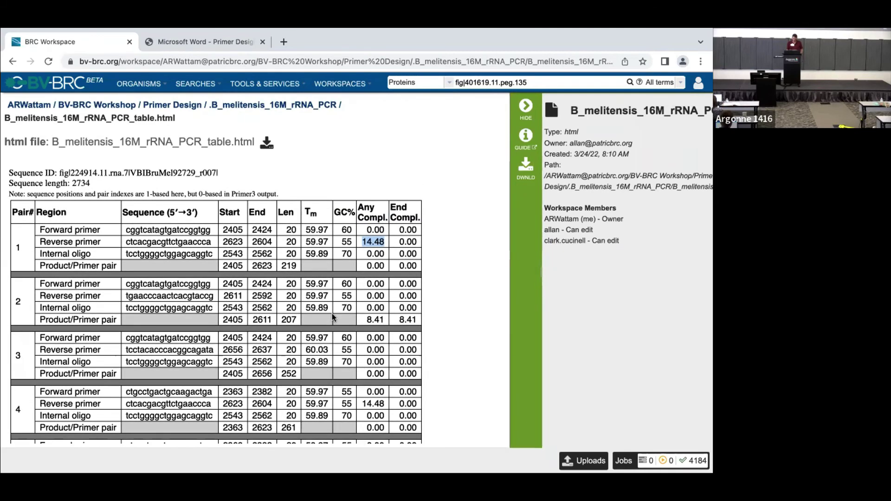
{"action": "scroll", "coordinate": [449, 312], "scroll_direction": "down", "scroll_amount": 2}
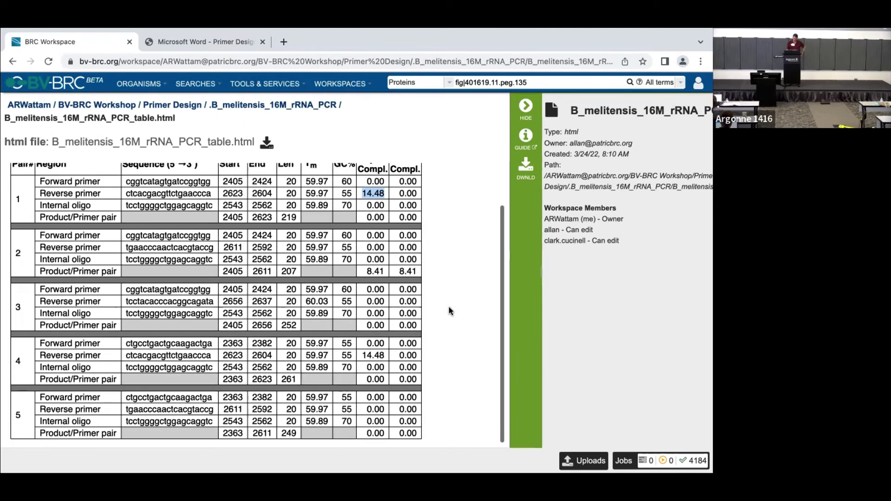
{"action": "scroll", "coordinate": [450, 311], "scroll_direction": "up", "scroll_amount": 2}
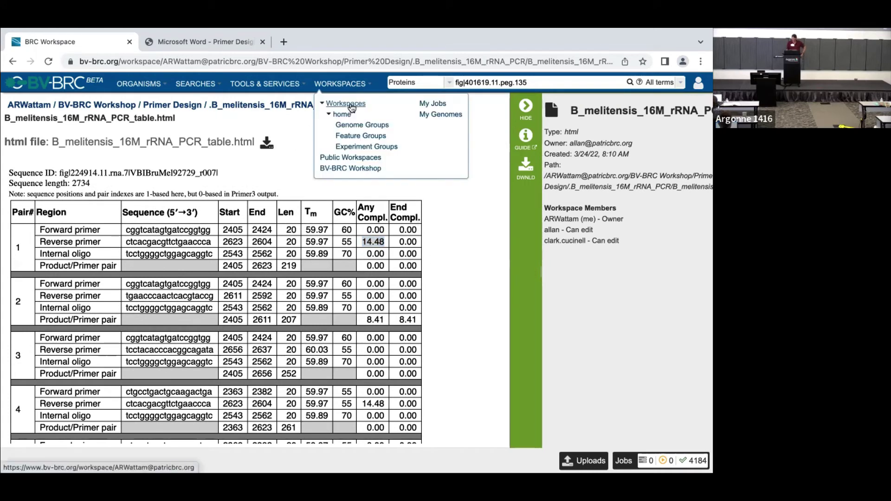
Highlight pair 1's product row, its 219 bp length and complementarity scores
{"action": "left_click_drag", "start_coordinate": [39, 266], "coordinate": [419, 265]}
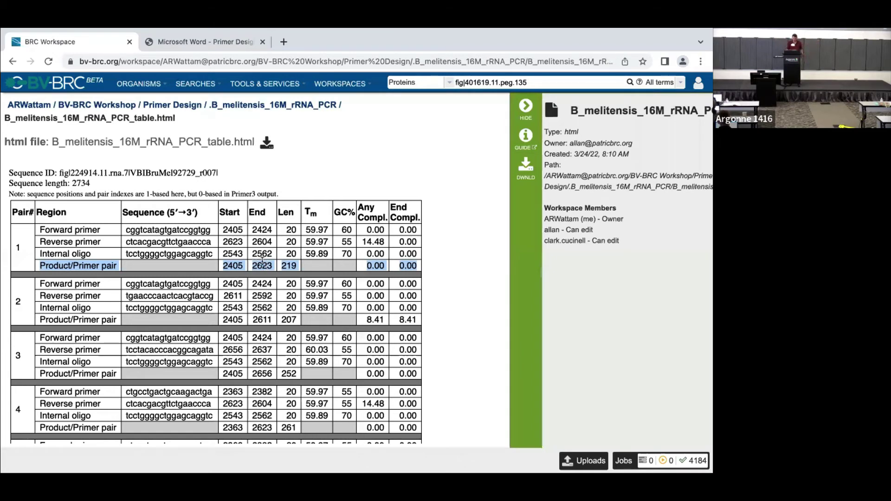
{"action": "left_click", "coordinate": [283, 266]}
{"action": "double_click", "coordinate": [283, 265]}
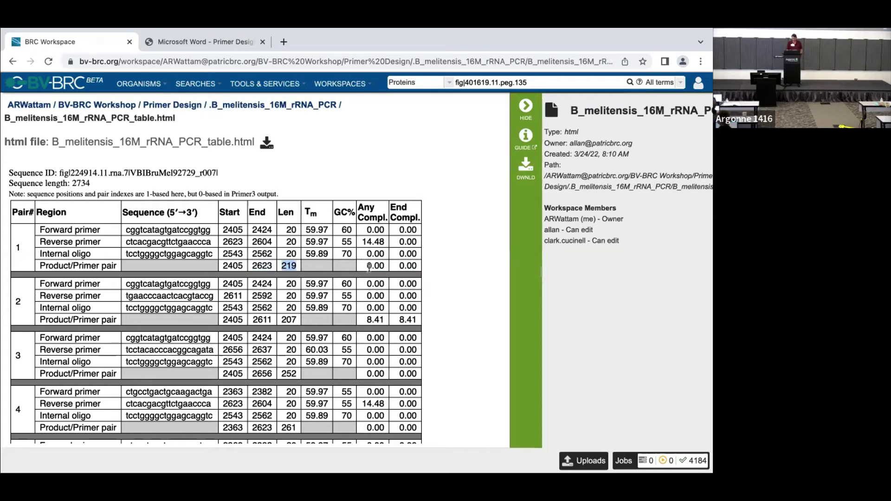
{"action": "left_click_drag", "start_coordinate": [362, 264], "coordinate": [418, 266]}
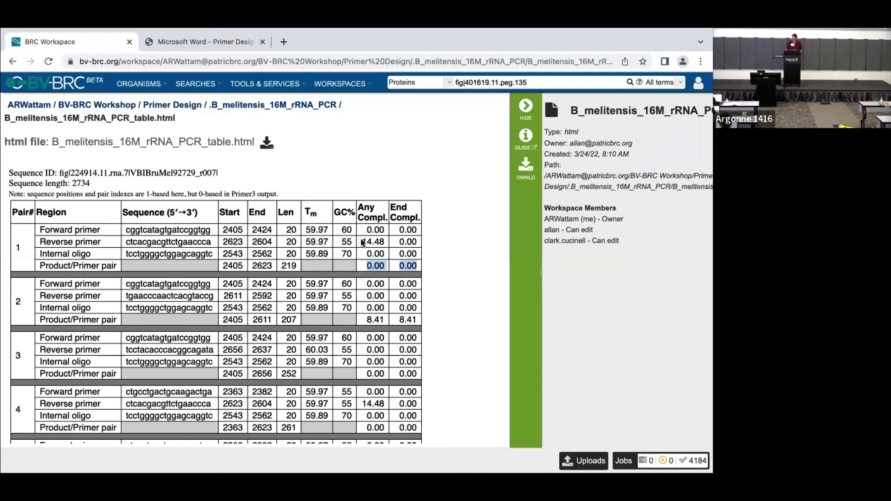
Review the 14.48 reverse-primer score, Internal oligo and forward-primer values, then return home
{"action": "left_click_drag", "start_coordinate": [363, 242], "coordinate": [386, 243]}
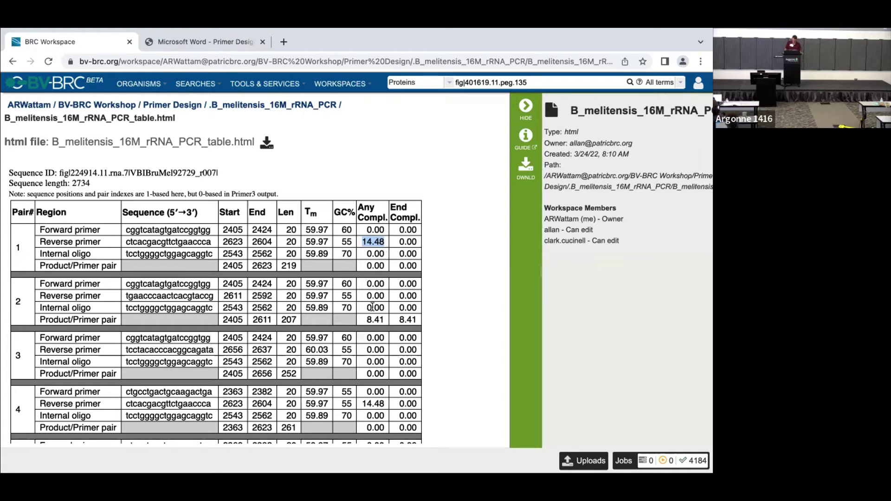
{"action": "left_click_drag", "start_coordinate": [367, 337], "coordinate": [419, 373]}
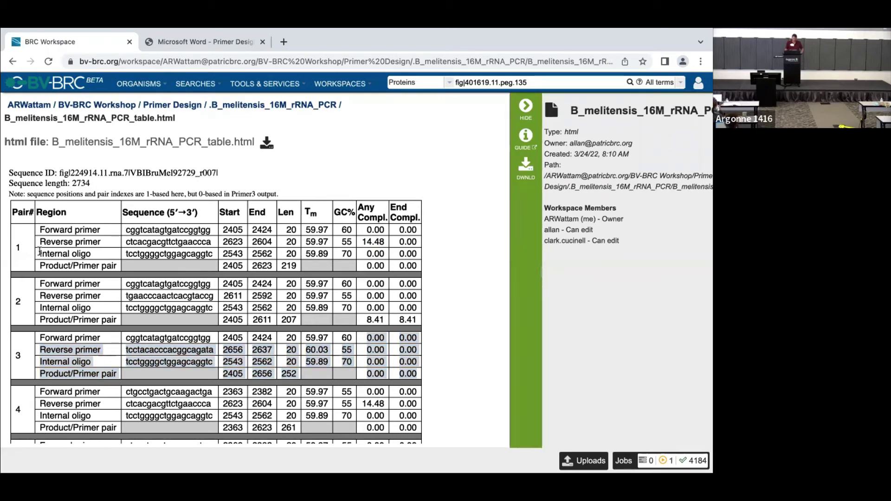
{"action": "left_click_drag", "start_coordinate": [40, 251], "coordinate": [419, 254]}
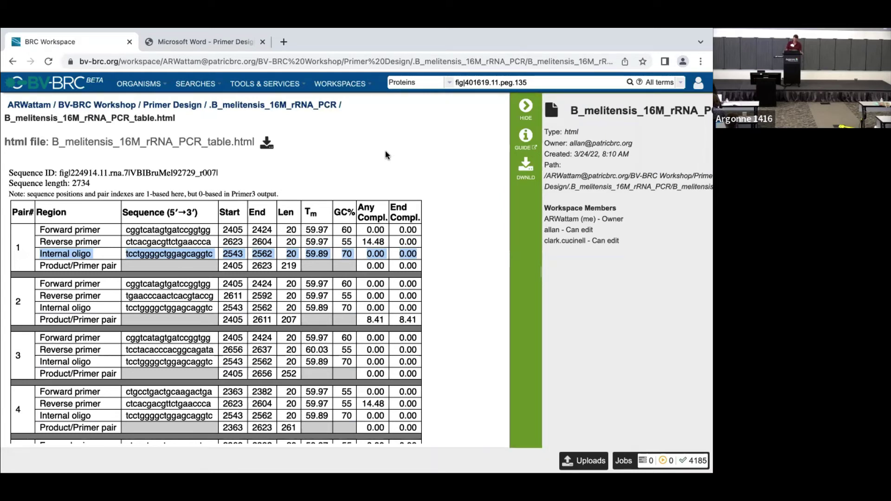
{"action": "left_click_drag", "start_coordinate": [304, 230], "coordinate": [418, 234]}
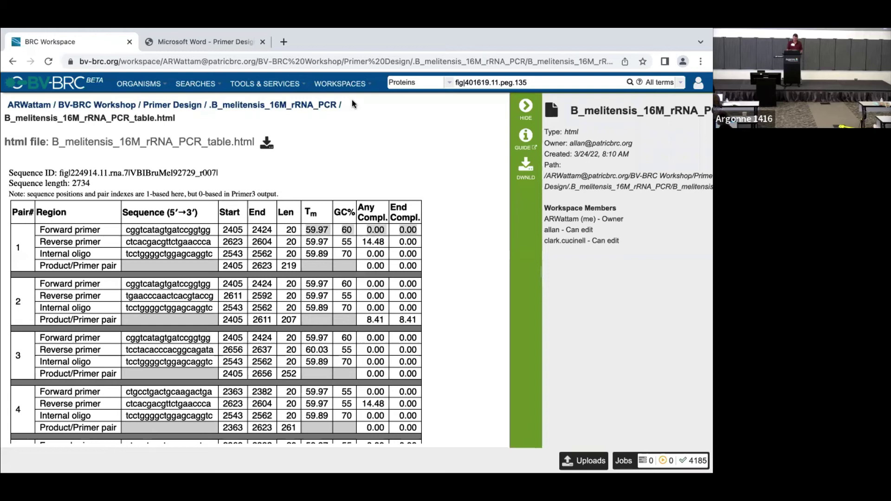
{"action": "left_click", "coordinate": [43, 83]}
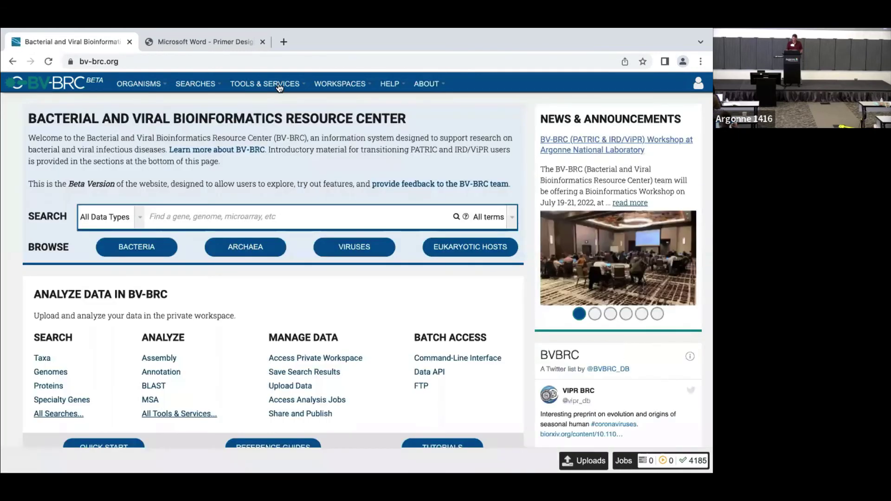
Open the blank Primer Design form from Tools & Services and scroll through its fields
{"action": "left_click", "coordinate": [278, 84]}
{"action": "left_click", "coordinate": [263, 252]}
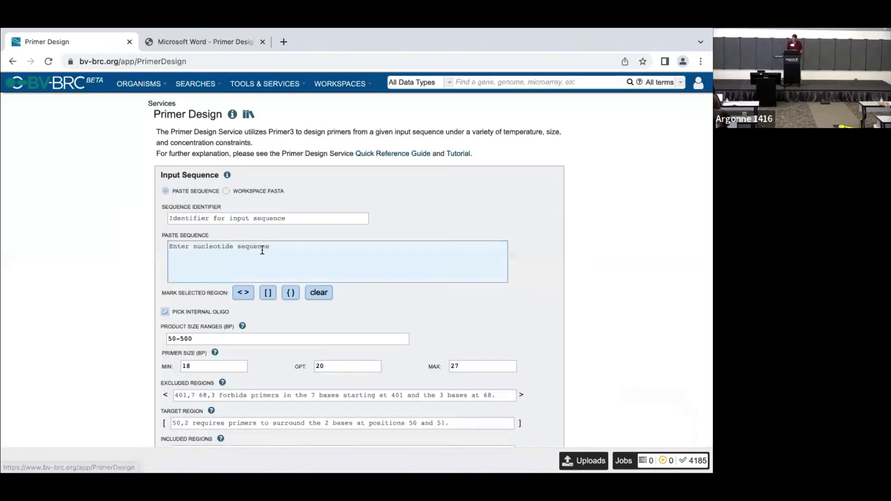
{"action": "scroll", "coordinate": [124, 266], "scroll_direction": "down", "scroll_amount": 3}
{"action": "scroll", "coordinate": [124, 269], "scroll_direction": "down", "scroll_amount": 1}
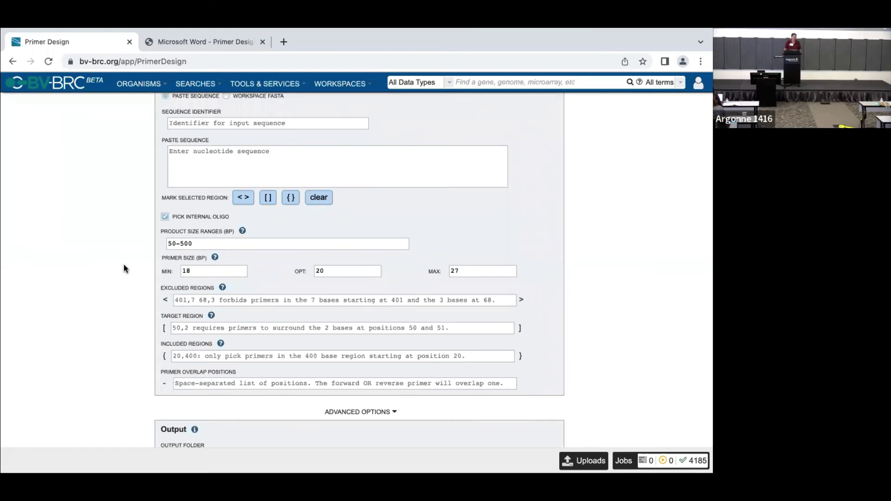
{"action": "scroll", "coordinate": [124, 264], "scroll_direction": "up", "scroll_amount": 2}
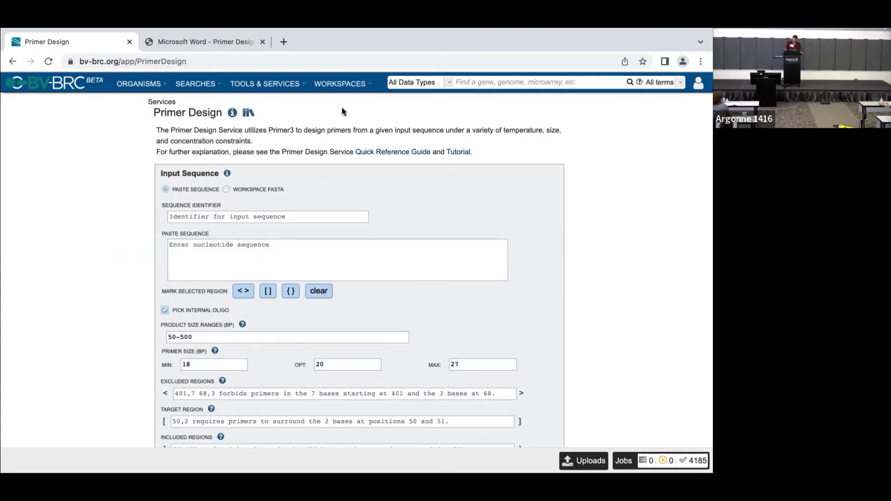
{"action": "scroll", "coordinate": [122, 225], "scroll_direction": "down", "scroll_amount": 2}
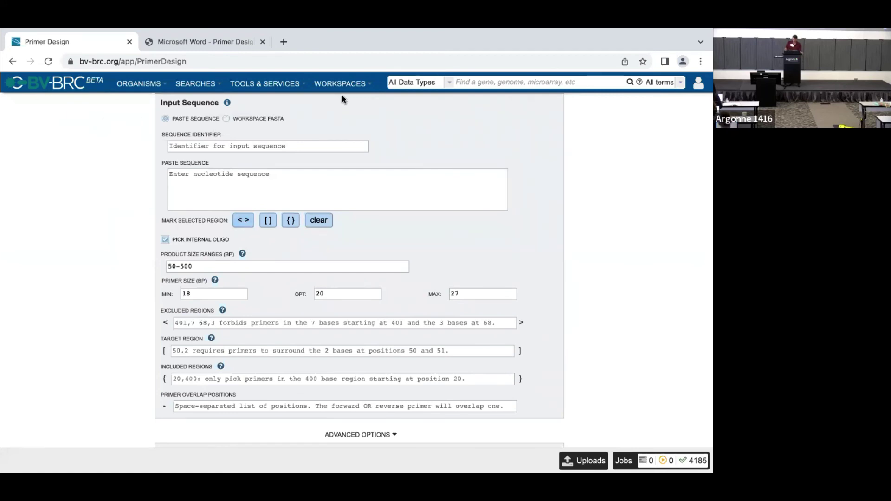
{"action": "scroll", "coordinate": [341, 95], "scroll_direction": "up", "scroll_amount": 1}
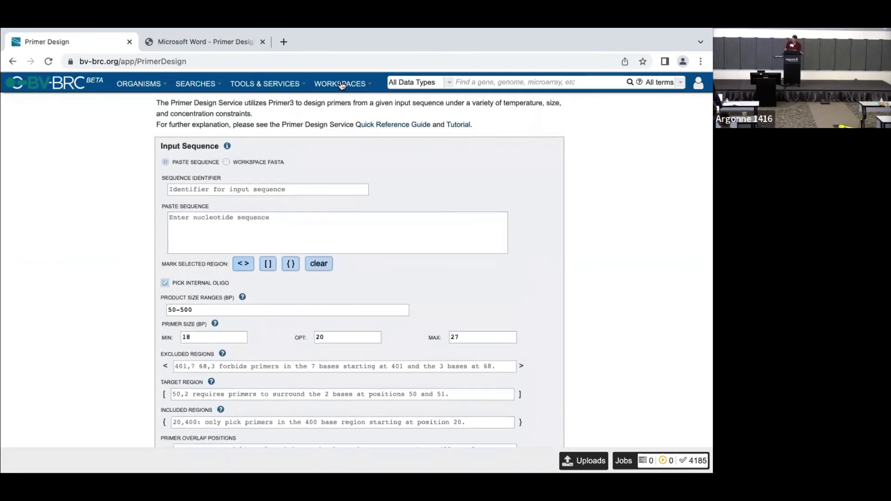
In the Tir domain protein 1 feature group, select the Brucella abortus S19 feature
{"action": "mouse_move", "coordinate": [341, 85]}
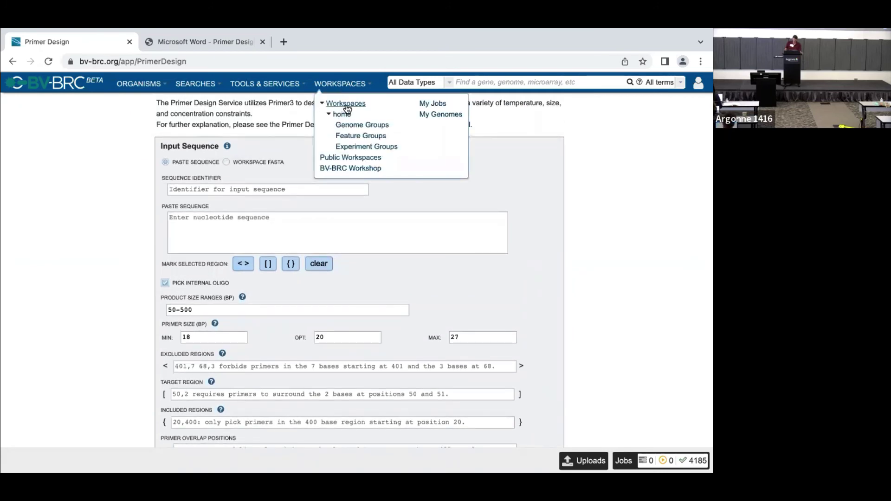
{"action": "left_click", "coordinate": [361, 136]}
{"action": "left_click", "coordinate": [44, 158]}
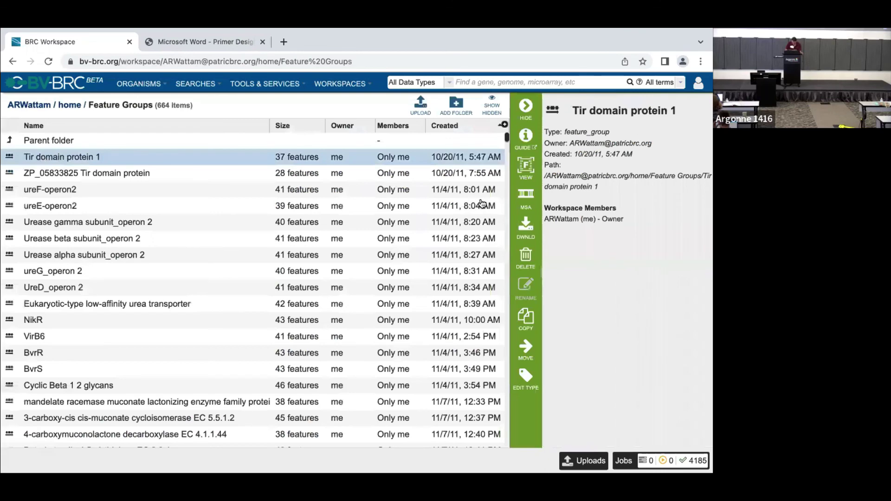
{"action": "left_click", "coordinate": [532, 178]}
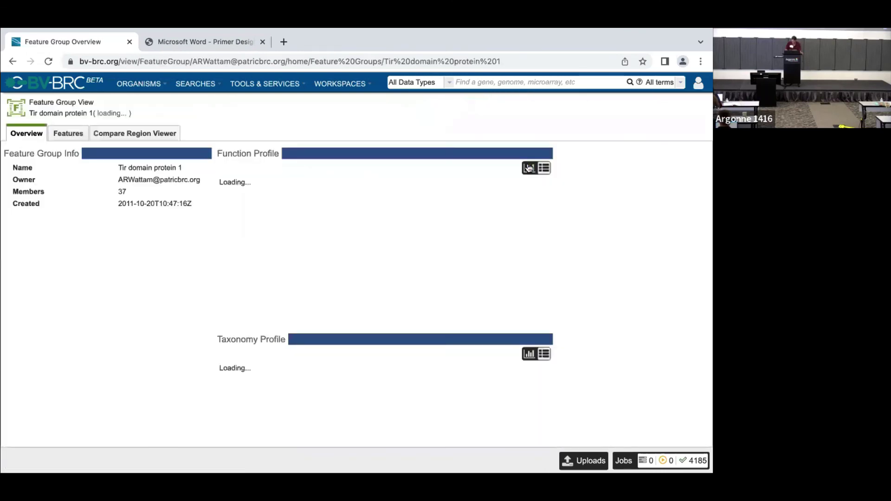
{"action": "left_click", "coordinate": [65, 139]}
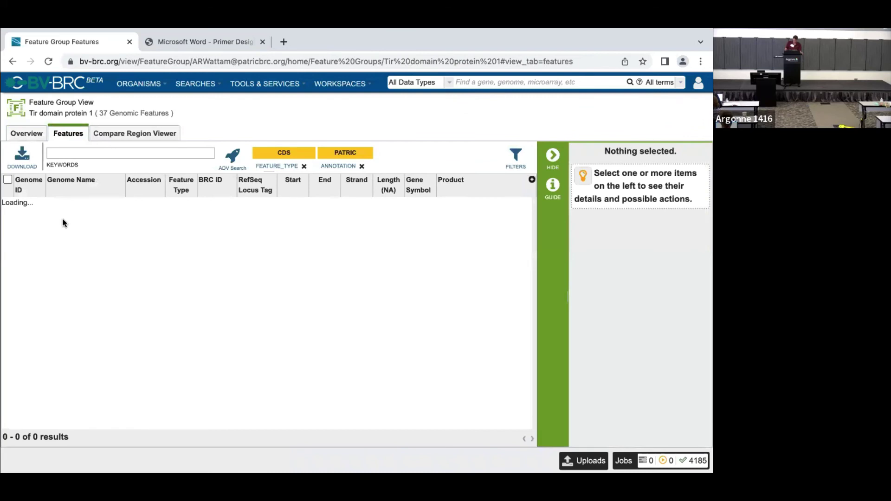
{"action": "left_click", "coordinate": [69, 217]}
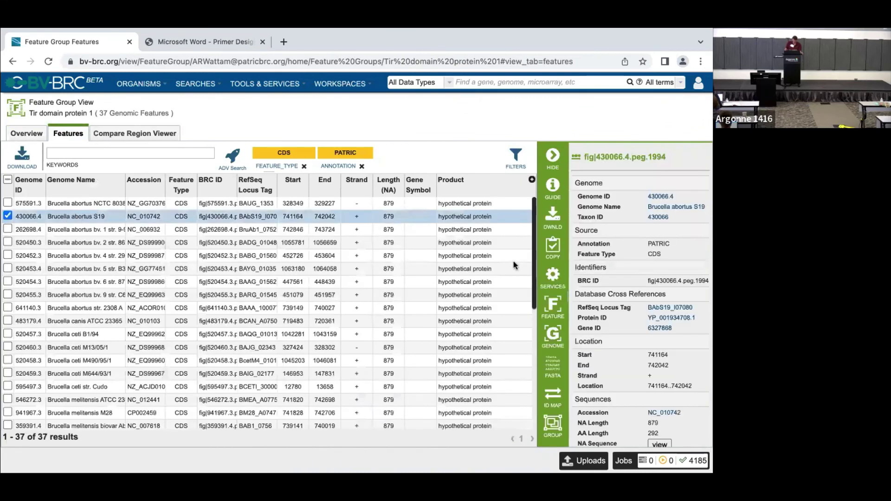
Show the feature's nucleotide FASTA sequence and select the whole DNA sequence
{"action": "left_click", "coordinate": [555, 308]}
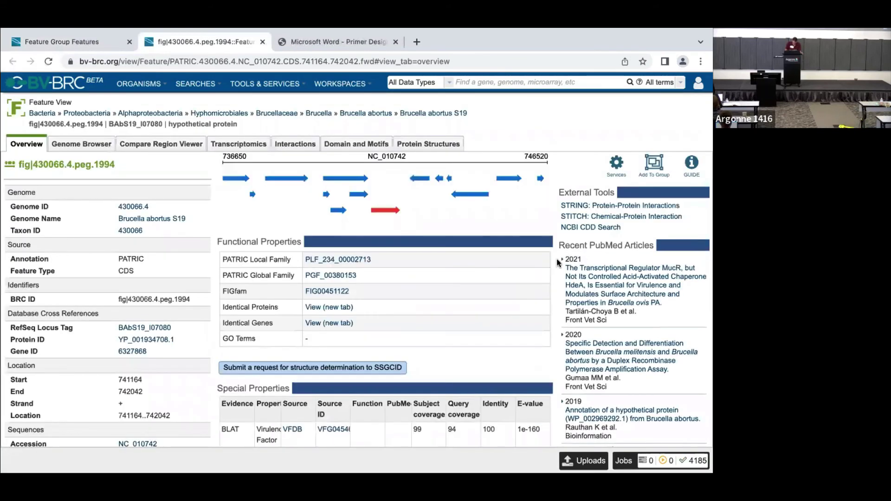
{"action": "scroll", "coordinate": [555, 244], "scroll_direction": "down", "scroll_amount": 4}
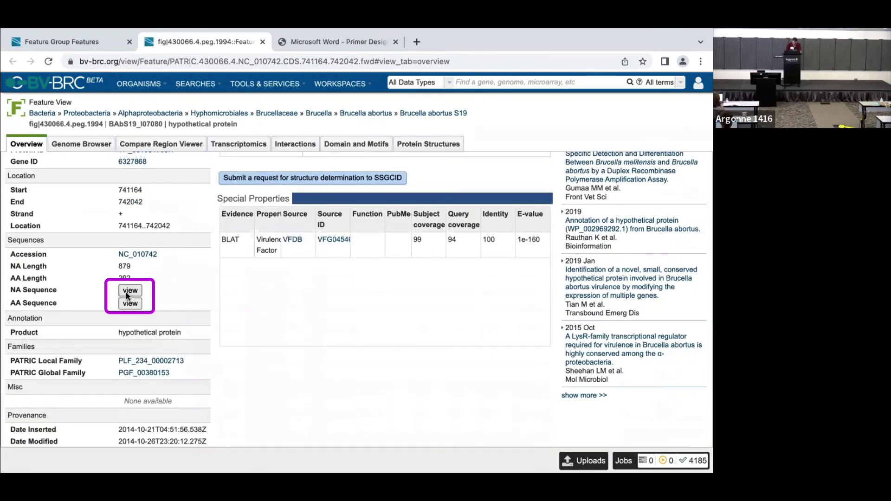
{"action": "left_click", "coordinate": [131, 291]}
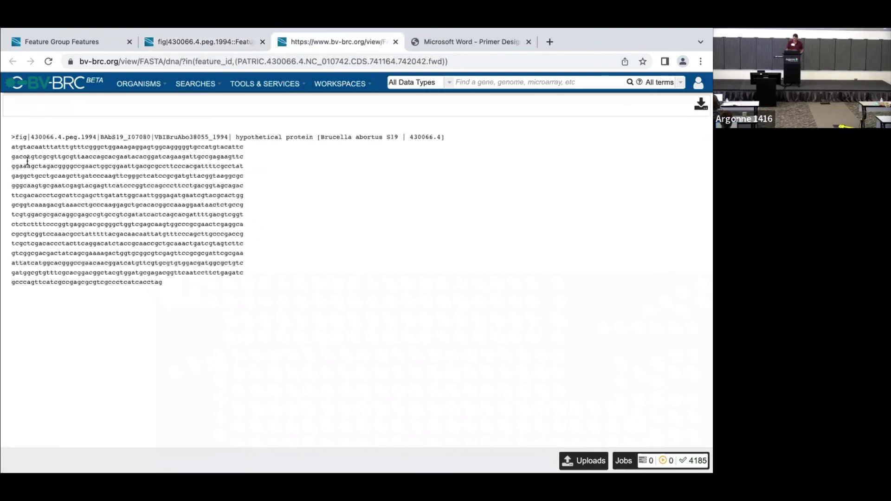
{"action": "left_click_drag", "start_coordinate": [9, 151], "coordinate": [181, 283]}
{"action": "key", "text": "super+c"}
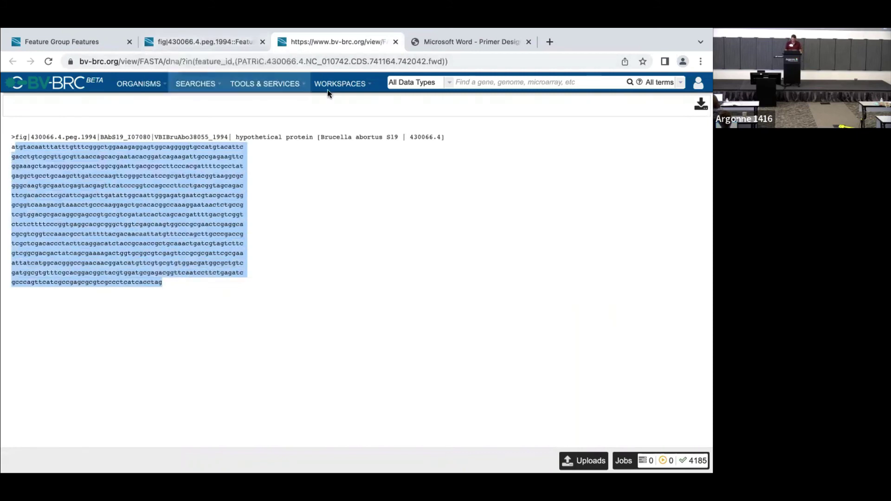
Open a new Primer Design form and paste the copied gene sequence
{"action": "left_click", "coordinate": [263, 87]}
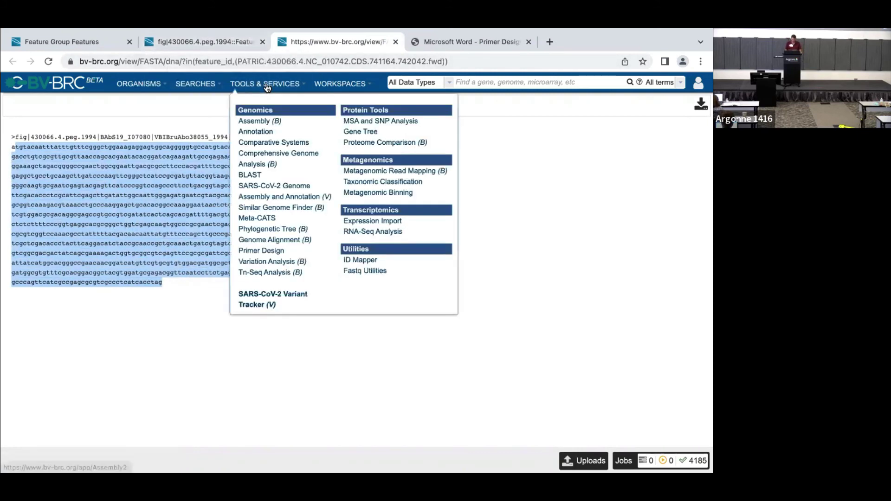
{"action": "left_click", "coordinate": [258, 251]}
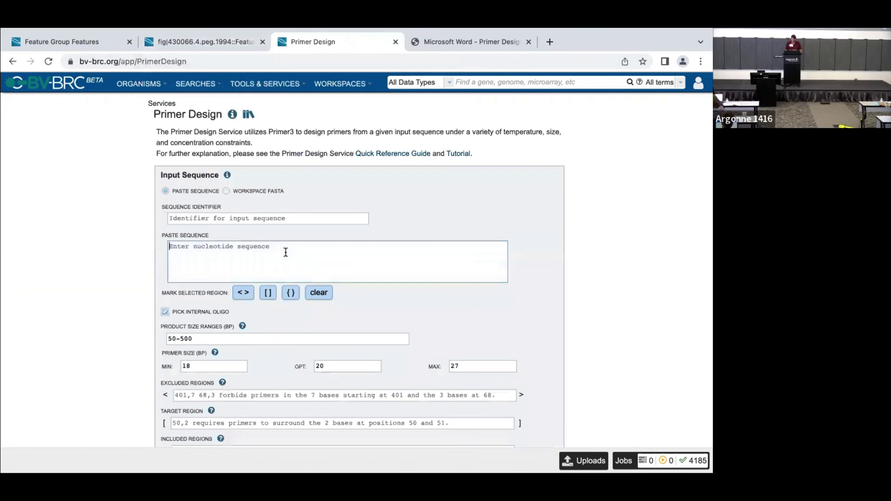
{"action": "key", "text": "super+v"}
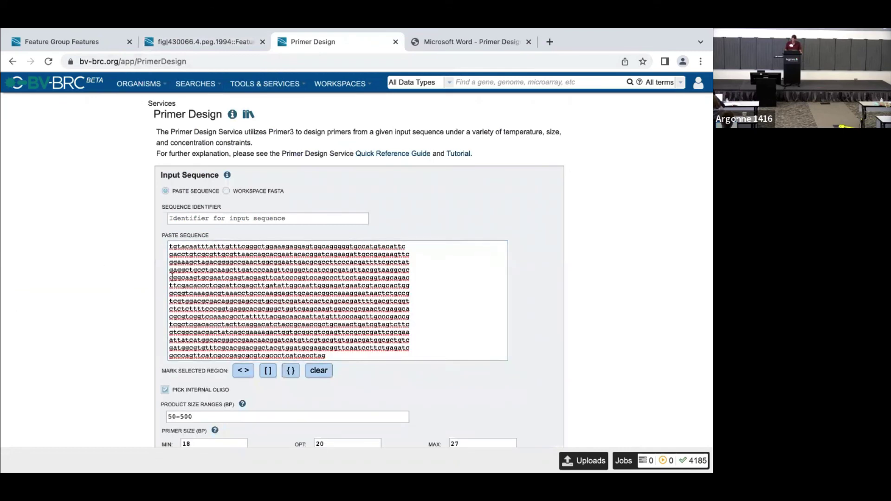
Mark a selected stretch of the pasted sequence as the bracketed target region and check its ends
{"action": "left_click_drag", "start_coordinate": [205, 278], "coordinate": [283, 310]}
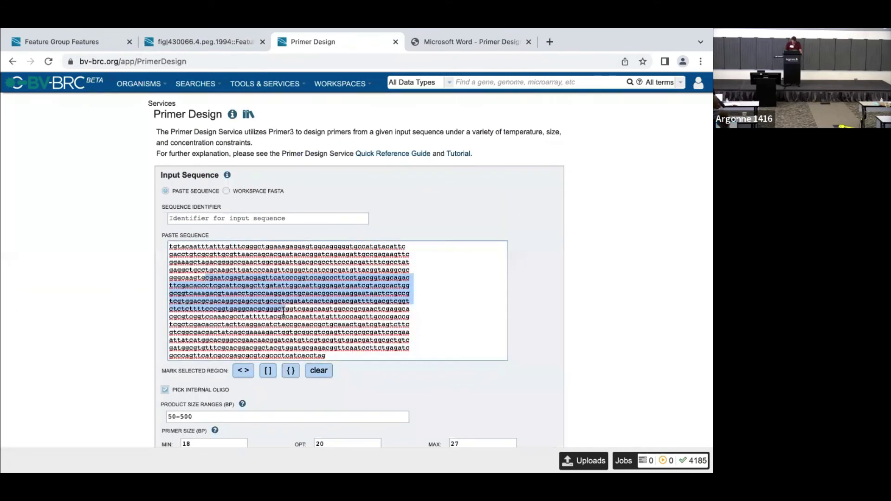
{"action": "scroll", "coordinate": [104, 274], "scroll_direction": "down", "scroll_amount": 2}
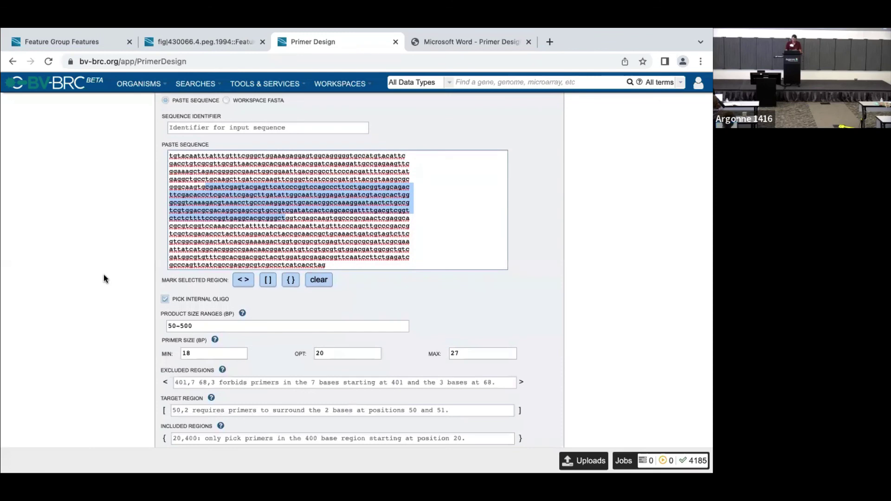
{"action": "scroll", "coordinate": [104, 274], "scroll_direction": "down", "scroll_amount": 1}
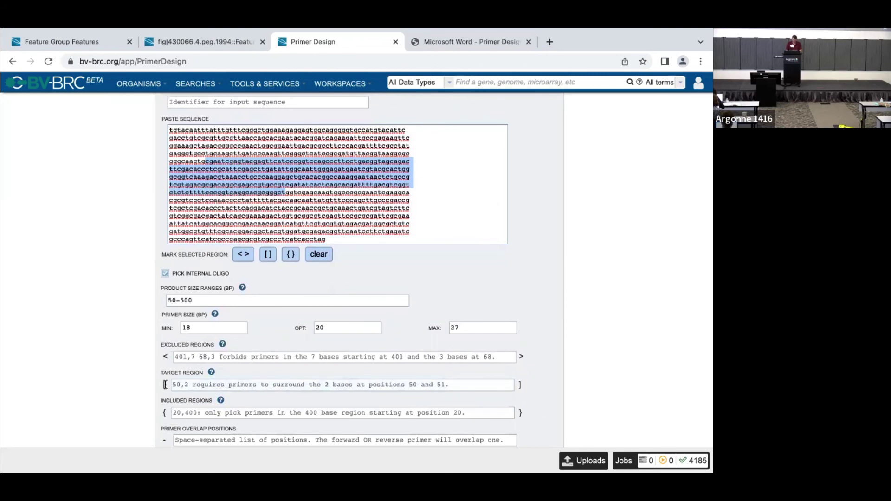
{"action": "left_click", "coordinate": [268, 255]}
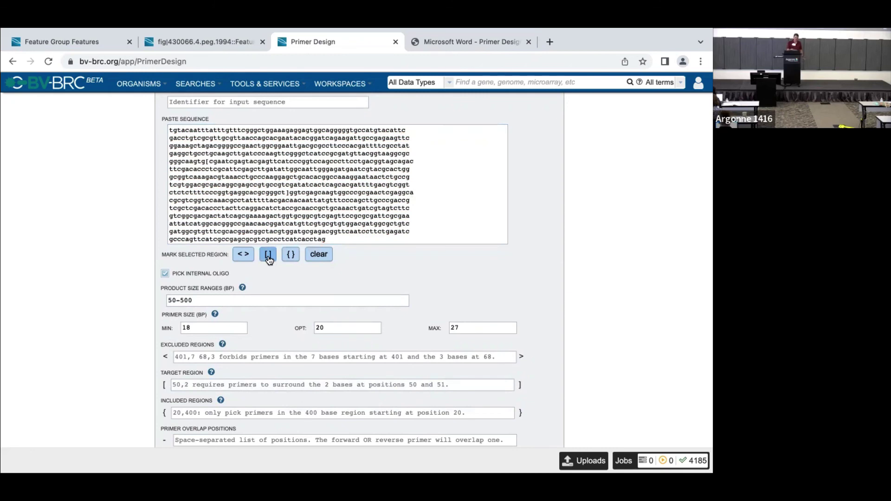
{"action": "left_click", "coordinate": [204, 161]}
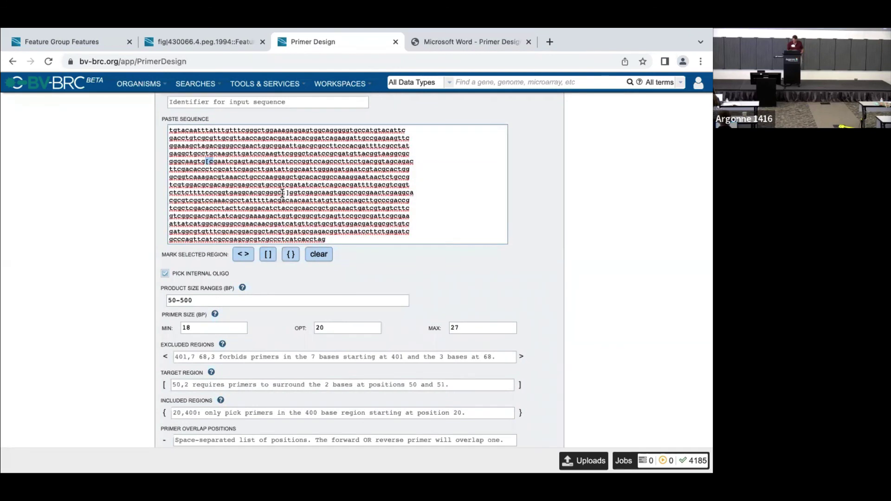
{"action": "left_click_drag", "start_coordinate": [281, 193], "coordinate": [290, 194]}
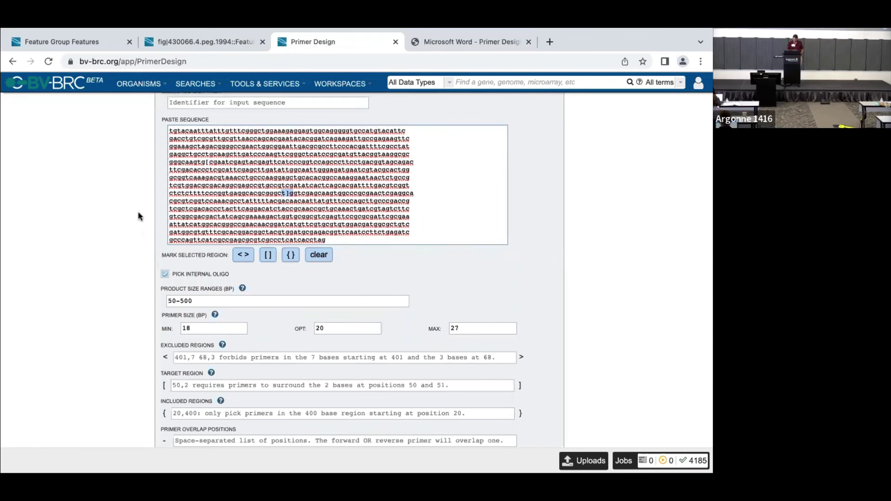
{"action": "scroll", "coordinate": [138, 216], "scroll_direction": "up", "scroll_amount": 3}
{"action": "scroll", "coordinate": [138, 216], "scroll_direction": "down", "scroll_amount": 2}
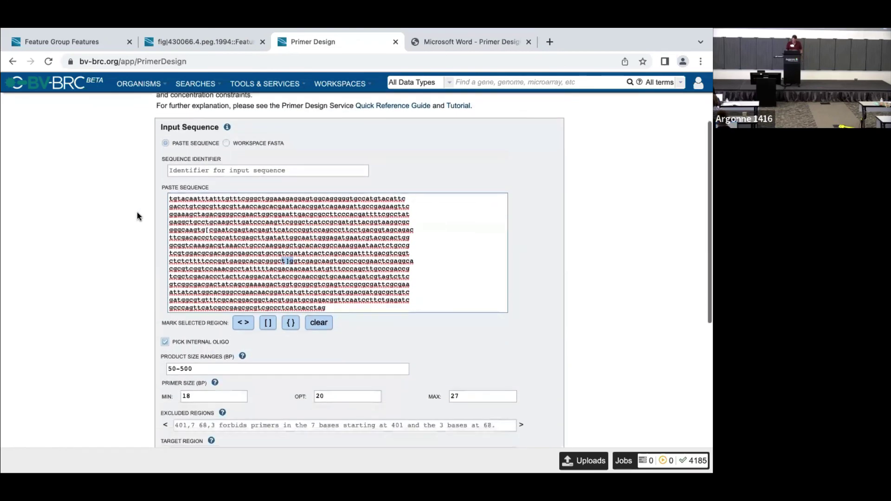
{"action": "scroll", "coordinate": [138, 216], "scroll_direction": "down", "scroll_amount": 4}
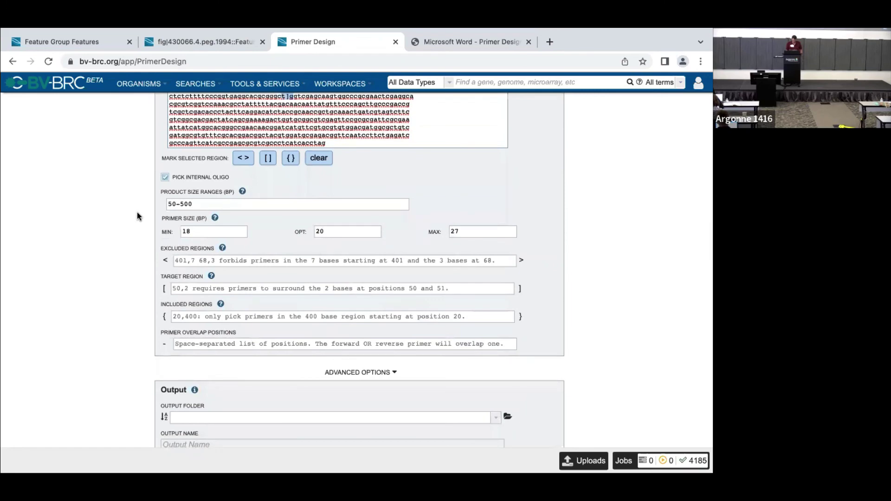
{"action": "scroll", "coordinate": [138, 216], "scroll_direction": "down", "scroll_amount": 2}
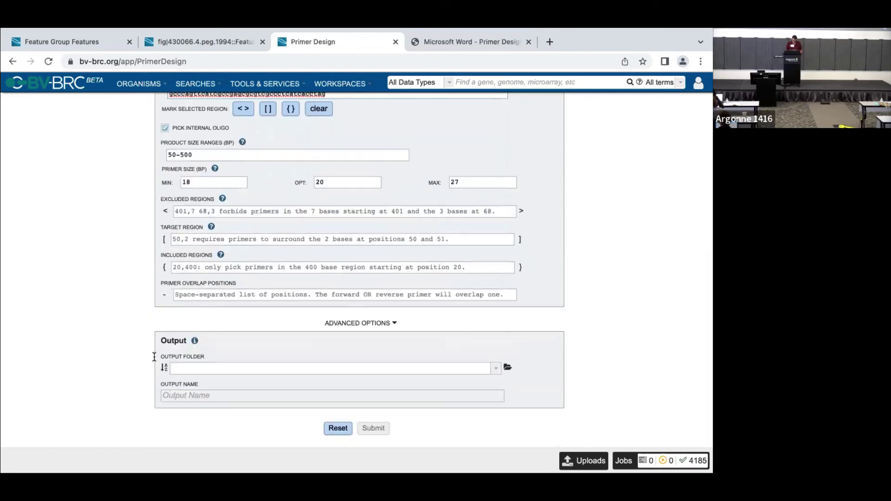
Submit the job as B_m_primer_bracket-target_region, saved to ANL Workshop July 2022
{"action": "left_click", "coordinate": [189, 369]}
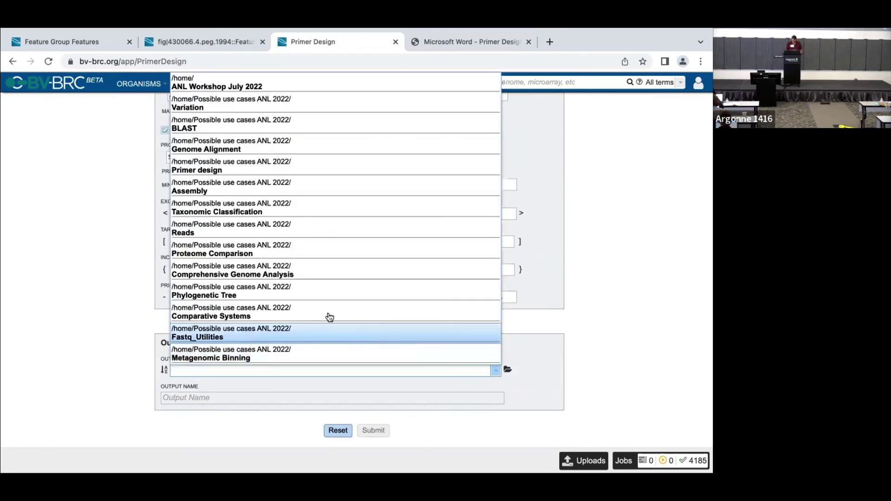
{"action": "left_click", "coordinate": [234, 87]}
{"action": "type", "text": "B_m_primer"}
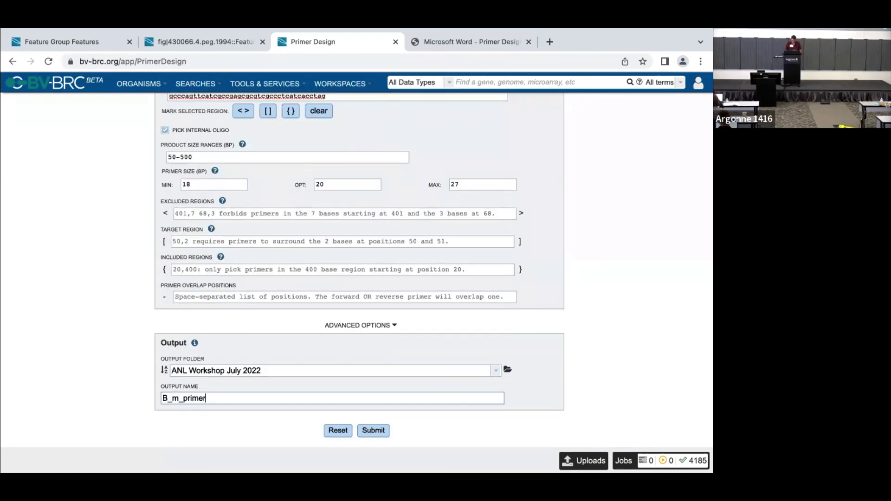
{"action": "type", "text": "_bracket-target_region"}
{"action": "left_click", "coordinate": [374, 431]}
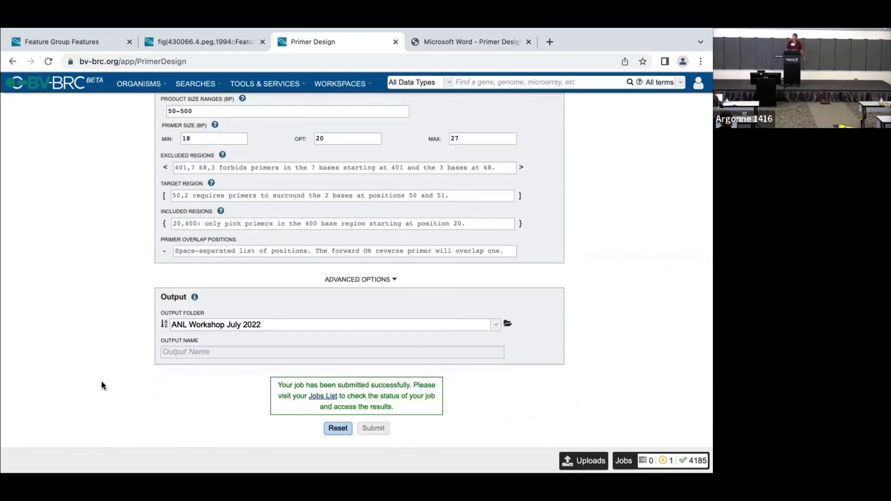
{"action": "scroll", "coordinate": [116, 350], "scroll_direction": "up", "scroll_amount": 1}
{"action": "scroll", "coordinate": [116, 351], "scroll_direction": "up", "scroll_amount": 5}
{"action": "left_click", "coordinate": [260, 296]}
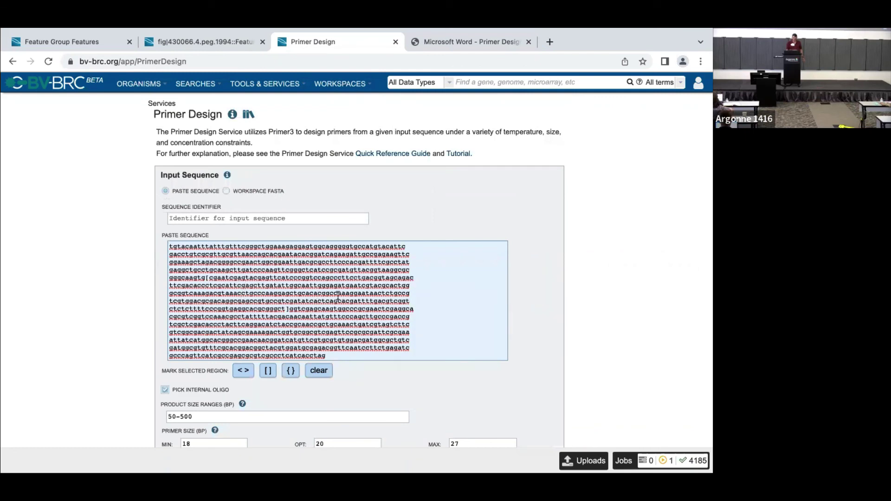
{"action": "left_click", "coordinate": [244, 370]}
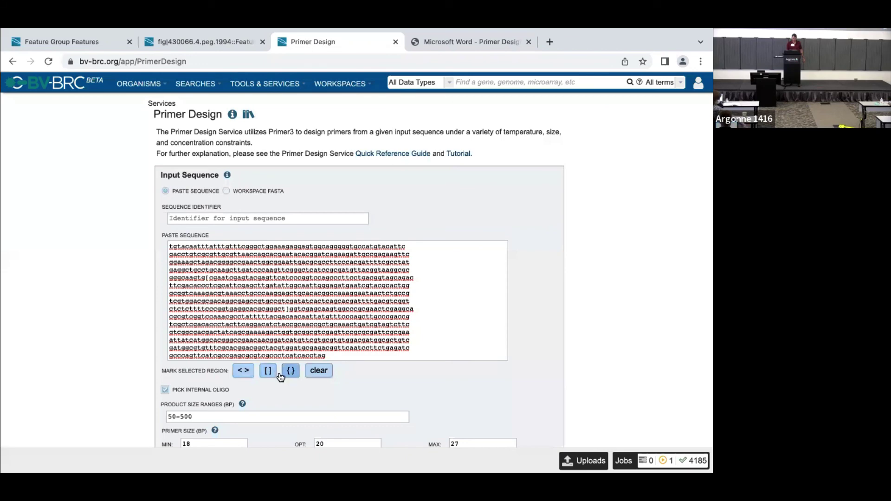
{"action": "scroll", "coordinate": [126, 319], "scroll_direction": "down", "scroll_amount": 4}
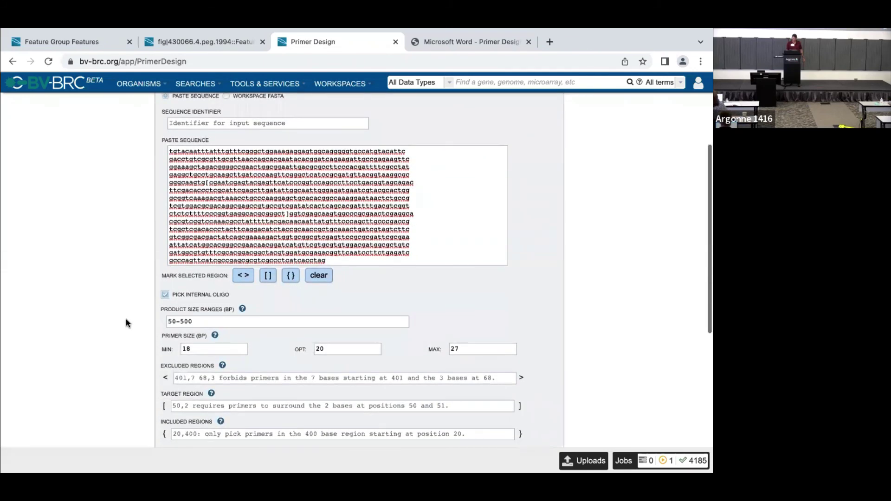
{"action": "scroll", "coordinate": [123, 311], "scroll_direction": "down", "scroll_amount": 2}
{"action": "scroll", "coordinate": [130, 330], "scroll_direction": "down", "scroll_amount": 2}
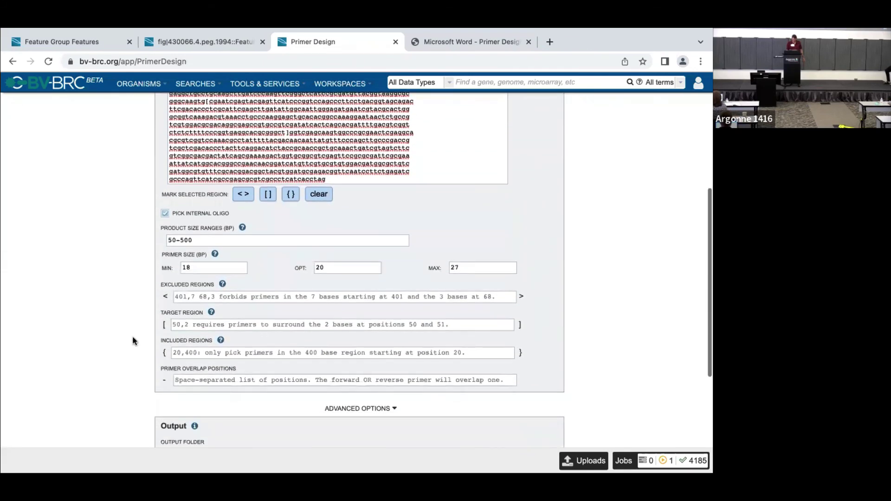
{"action": "left_click", "coordinate": [204, 382]}
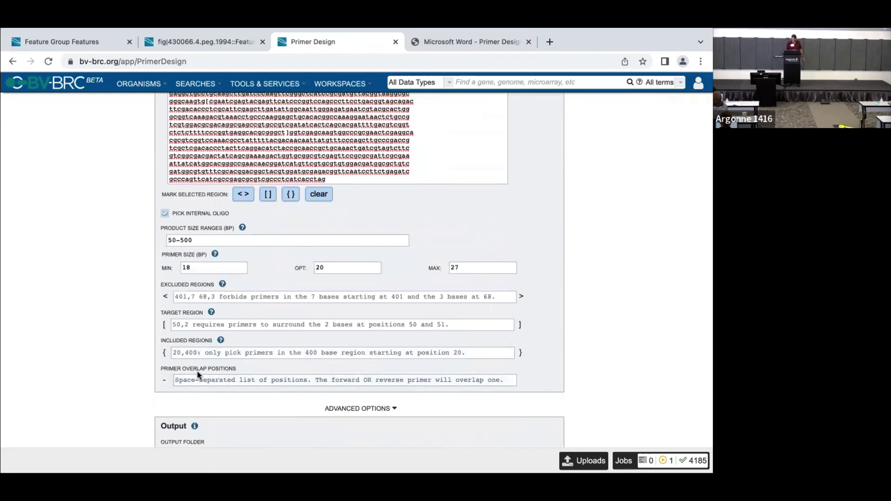
{"action": "scroll", "coordinate": [212, 382], "scroll_direction": "down", "scroll_amount": 1}
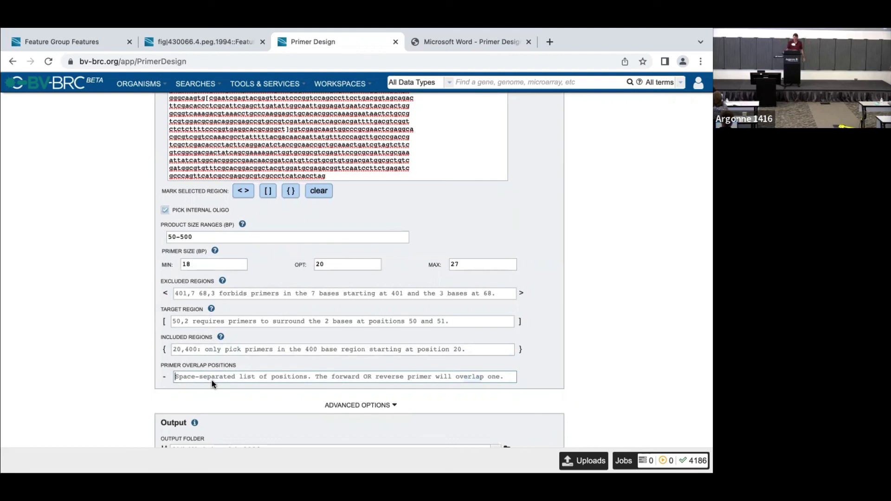
{"action": "scroll", "coordinate": [212, 381], "scroll_direction": "down", "scroll_amount": 1}
{"action": "scroll", "coordinate": [130, 382], "scroll_direction": "down", "scroll_amount": 2}
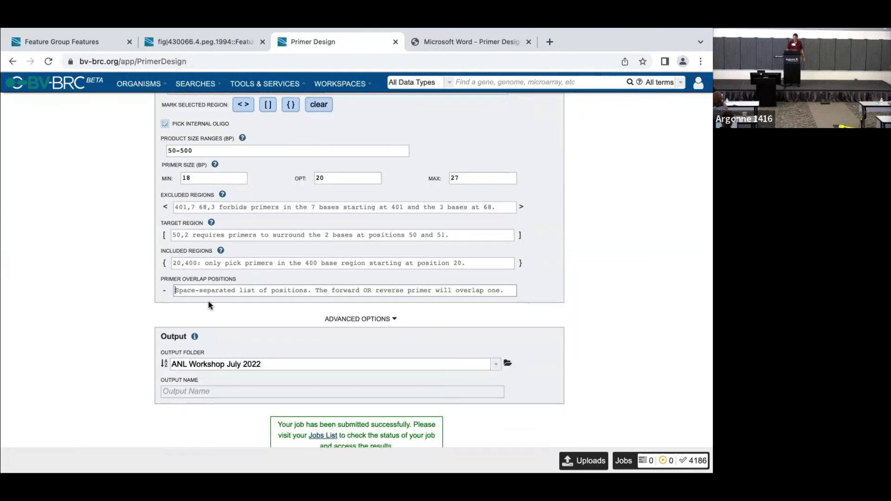